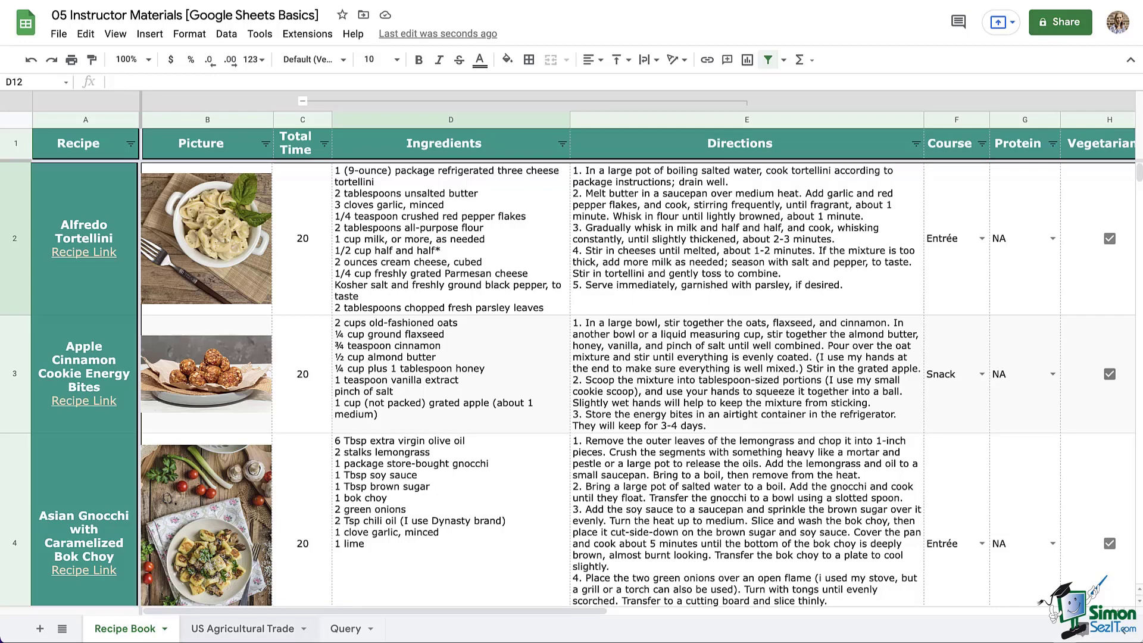
On the US Agricultural Trade sheet, narrow empty column M and begin a formula in cell N7
{"action": "left_click", "coordinate": [191, 628]}
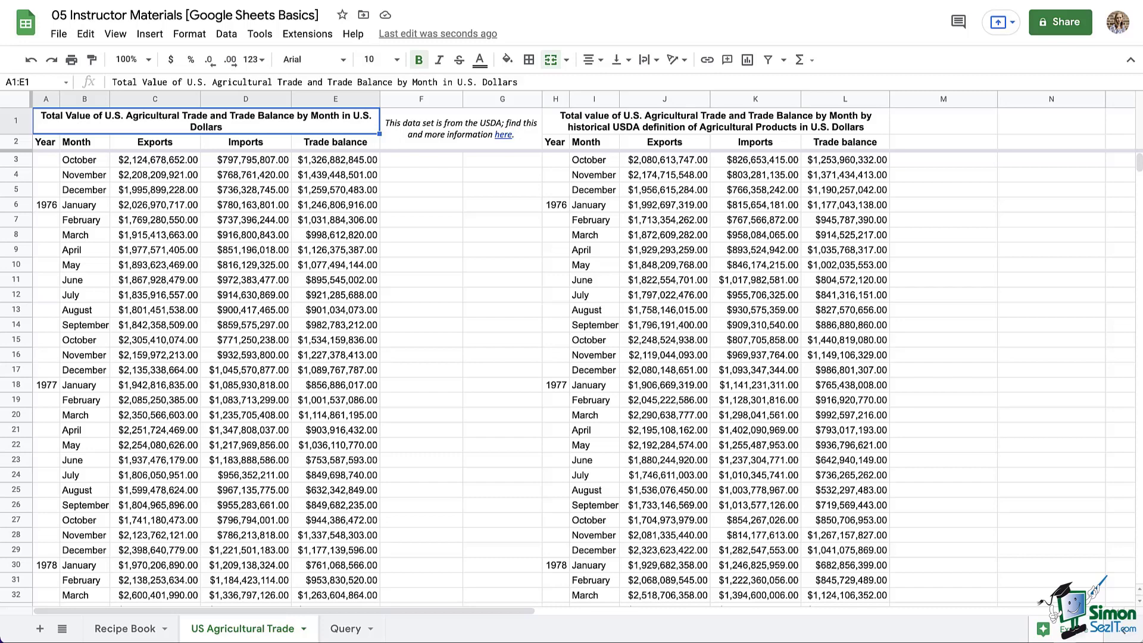
{"action": "scroll", "coordinate": [584, 352], "scroll_direction": "right", "scroll_amount": 7}
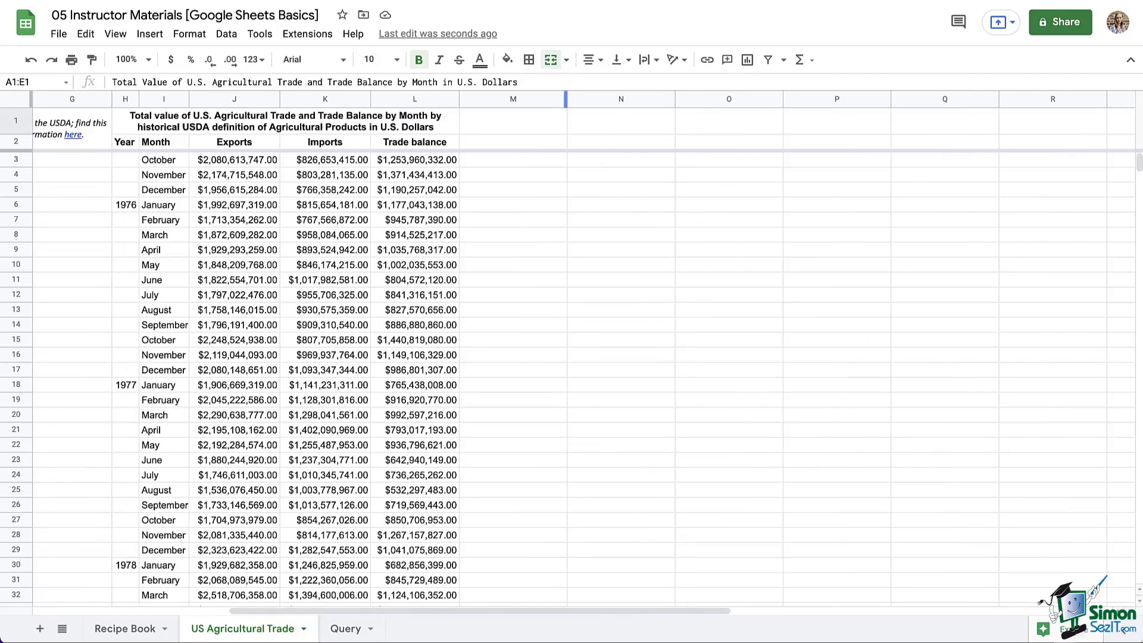
{"action": "left_click_drag", "start_coordinate": [566, 99], "coordinate": [492, 99]}
{"action": "left_click", "coordinate": [544, 220]}
{"action": "type", "text": "="}
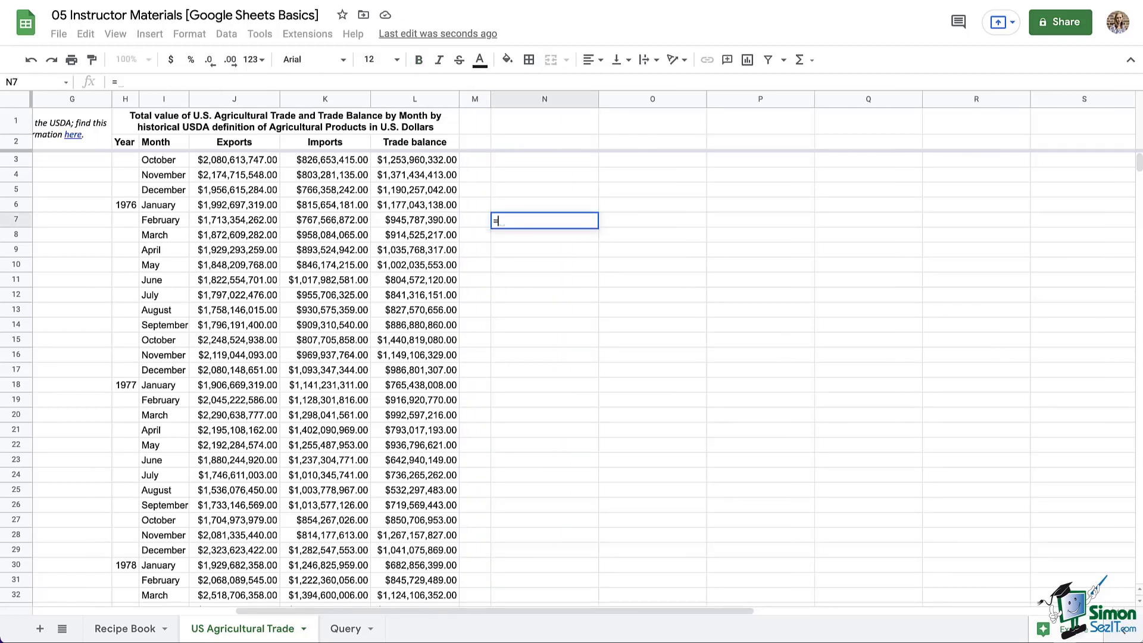
Try pointing the N7 formula at various single empty cells around it, such as O11, N5 and O7
{"action": "left_click", "coordinate": [545, 205]}
{"action": "left_click", "coordinate": [761, 190]}
{"action": "left_click", "coordinate": [760, 370]}
{"action": "left_click", "coordinate": [545, 340]}
{"action": "left_click", "coordinate": [653, 280]}
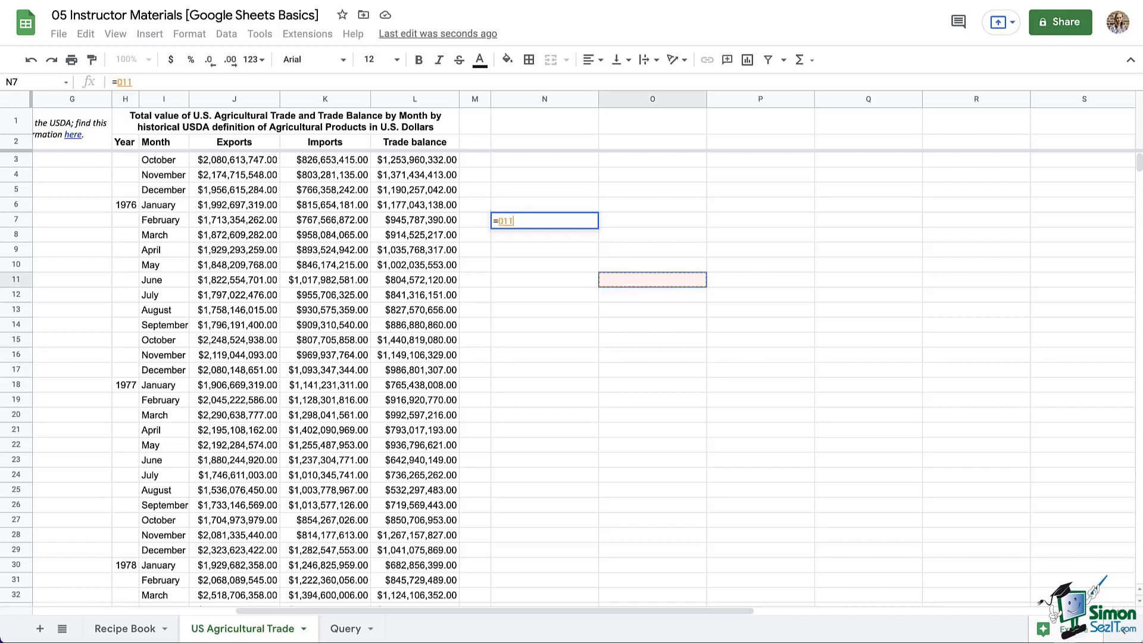
{"action": "key", "text": "Left"}
{"action": "key", "text": "Up"}
{"action": "key", "text": "Up"}
{"action": "key", "text": "Up"}
{"action": "key", "text": "Right"}
{"action": "key", "text": "Right"}
{"action": "key", "text": "Right"}
{"action": "key", "text": "Left"}
{"action": "key", "text": "Left"}
{"action": "key", "text": "Up"}
{"action": "key", "text": "Up"}
{"action": "key", "text": "Up"}
{"action": "key", "text": "Down"}
{"action": "key", "text": "Down"}
{"action": "key", "text": "Down"}
{"action": "key", "text": "Down"}
{"action": "key", "text": "Down"}
{"action": "key", "text": "Up"}
{"action": "key", "text": "Up"}
{"action": "key", "text": "Up"}
{"action": "key", "text": "Up"}
{"action": "key", "text": "Up"}
{"action": "key", "text": "Left"}
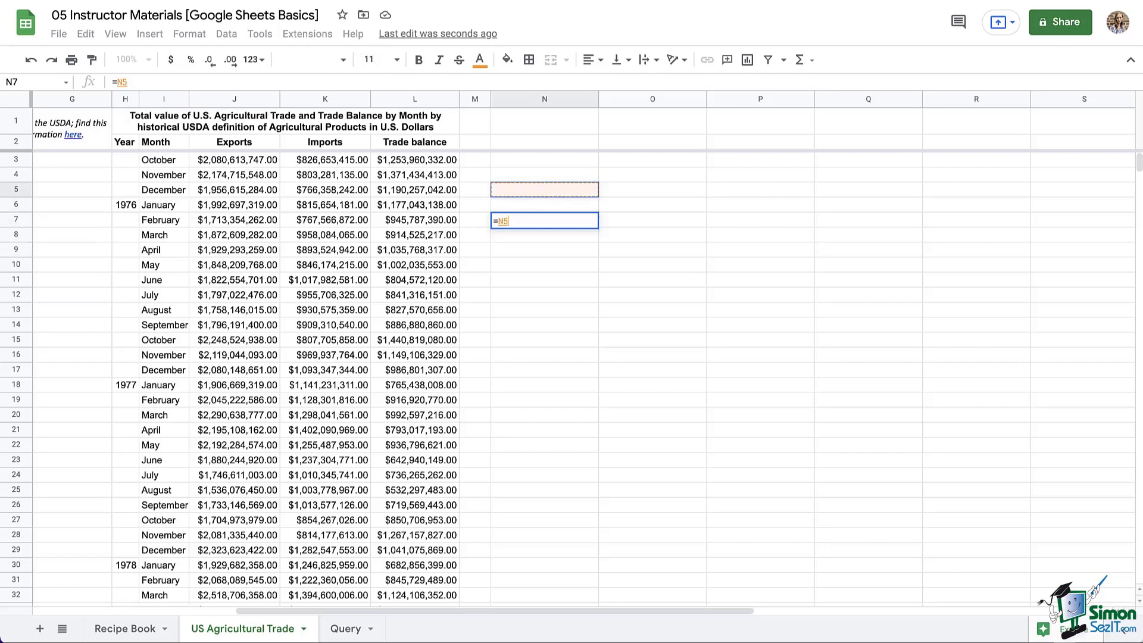
{"action": "key", "text": "Right"}
{"action": "key", "text": "Right"}
{"action": "key", "text": "Right"}
{"action": "key", "text": "Down"}
{"action": "key", "text": "Down"}
{"action": "key", "text": "Left"}
{"action": "key", "text": "Left"}
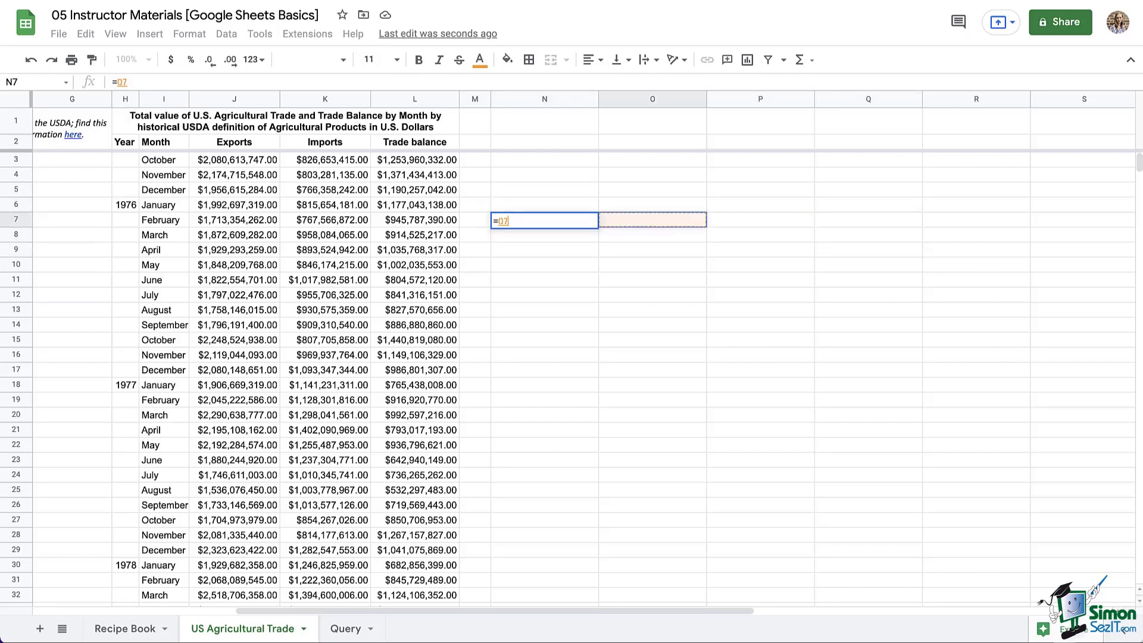
Try the range reference P5:R27 in the N7 formula, and erase it back to the equals sign
{"action": "left_click_drag", "start_coordinate": [652, 250], "coordinate": [976, 325]}
{"action": "left_click_drag", "start_coordinate": [760, 189], "coordinate": [868, 520]}
{"action": "key", "text": "shift+Right"}
{"action": "key", "text": "shift+Right"}
{"action": "key", "text": "shift+Left"}
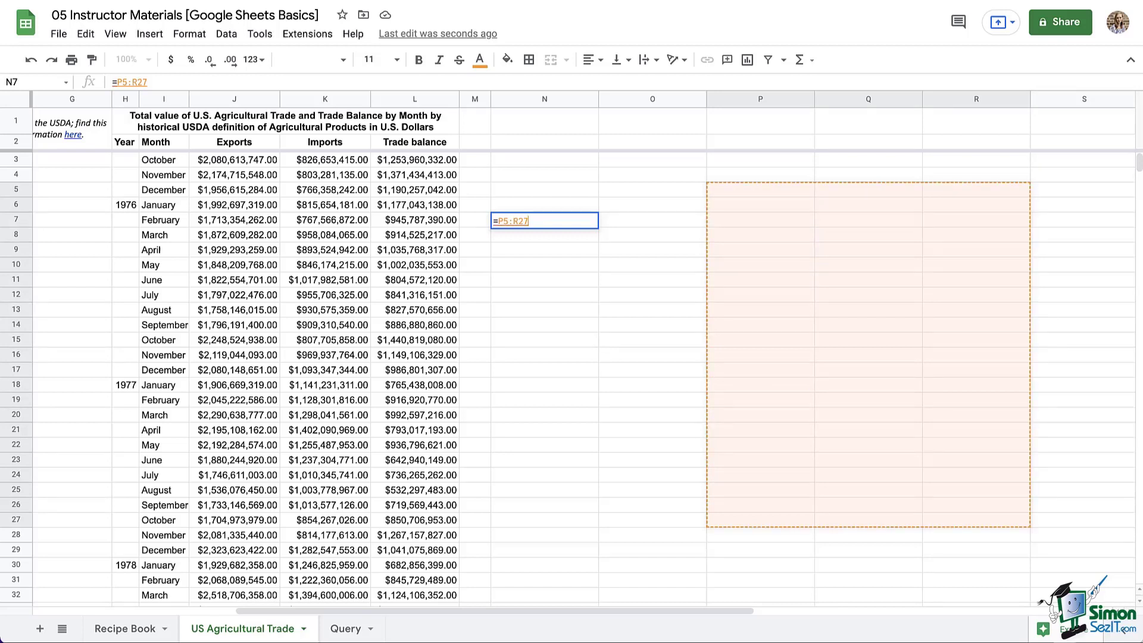
{"action": "key", "text": "BackSpace"}
{"action": "key", "text": "BackSpace"}
{"action": "key", "text": "BackSpace"}
{"action": "key", "text": "BackSpace"}
{"action": "key", "text": "BackSpace"}
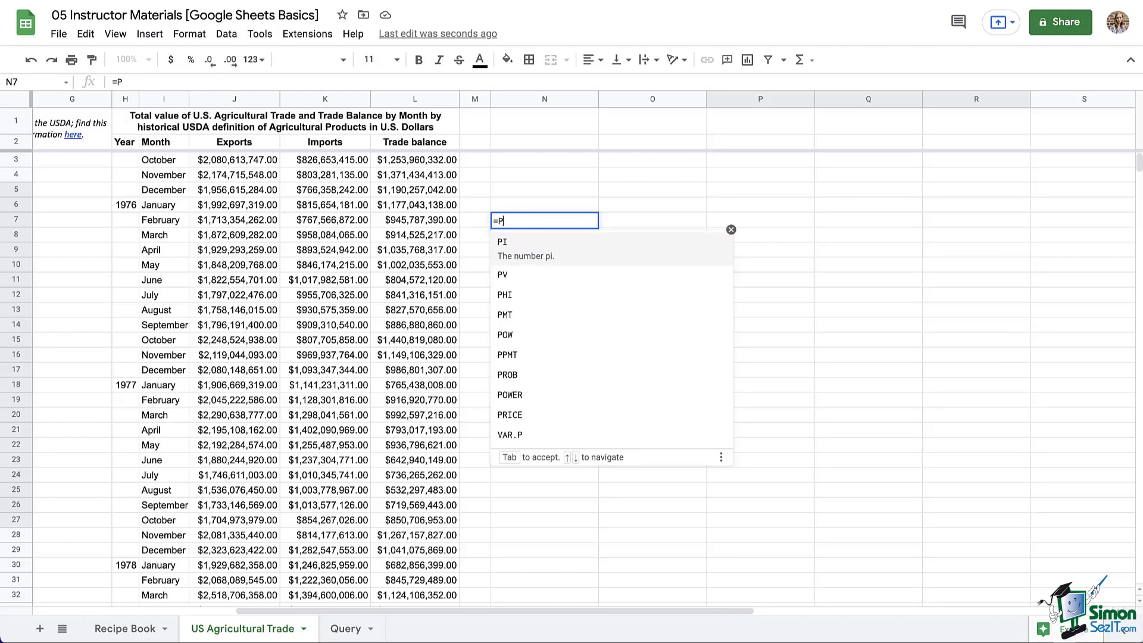
{"action": "key", "text": "BackSpace"}
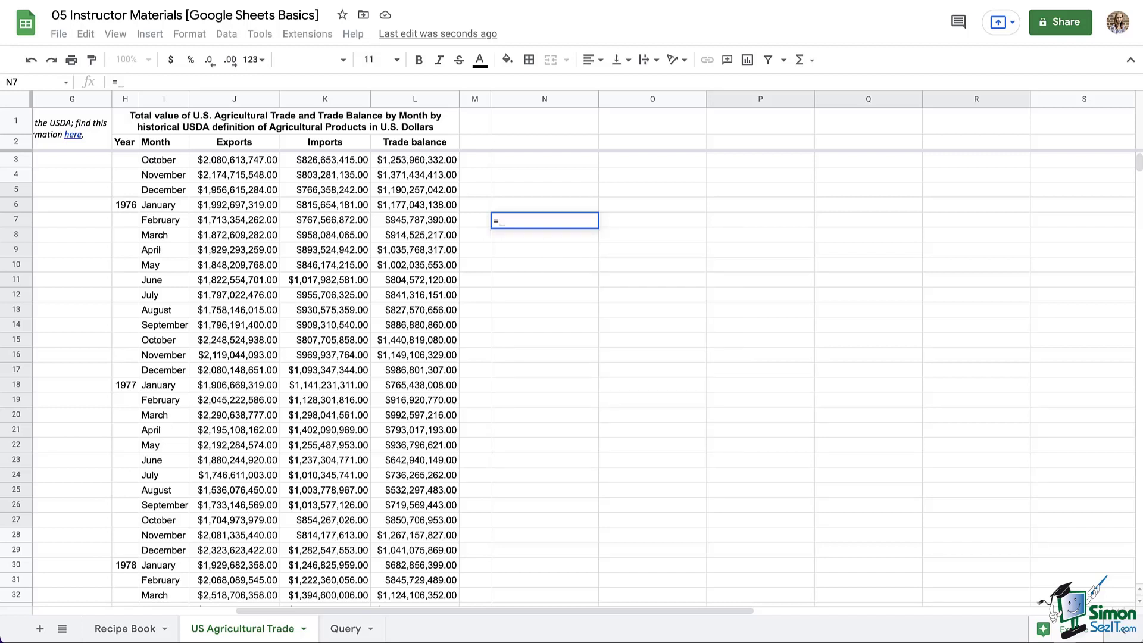
Complete cell N7 as =J7-K7 to subtract February 1976 imports from exports
{"action": "left_click", "coordinate": [234, 221]}
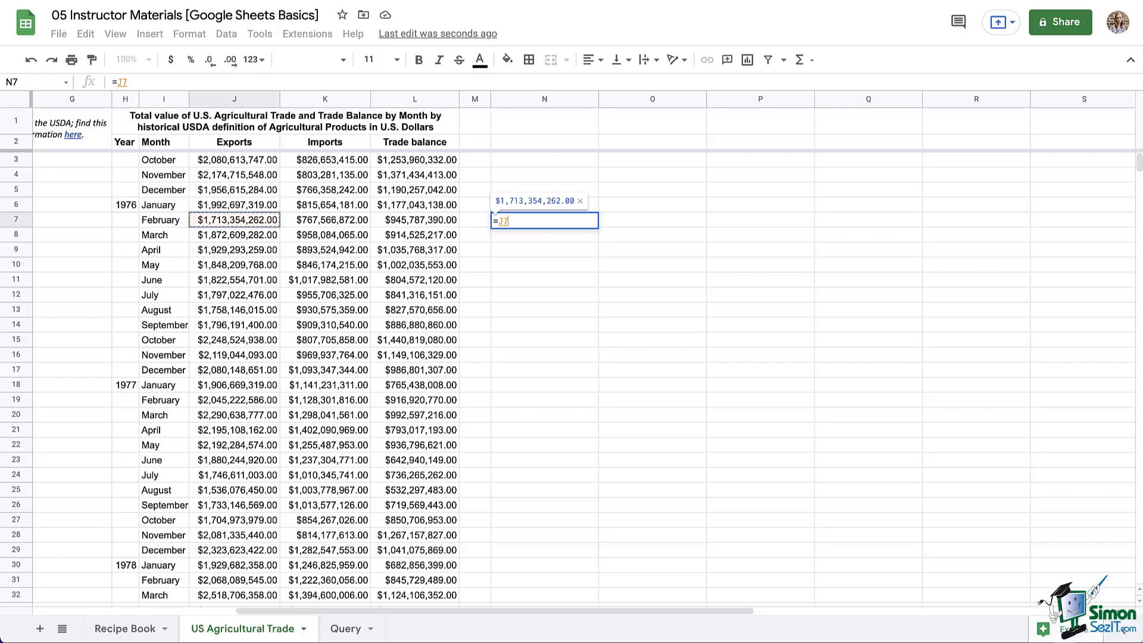
{"action": "type", "text": "-"}
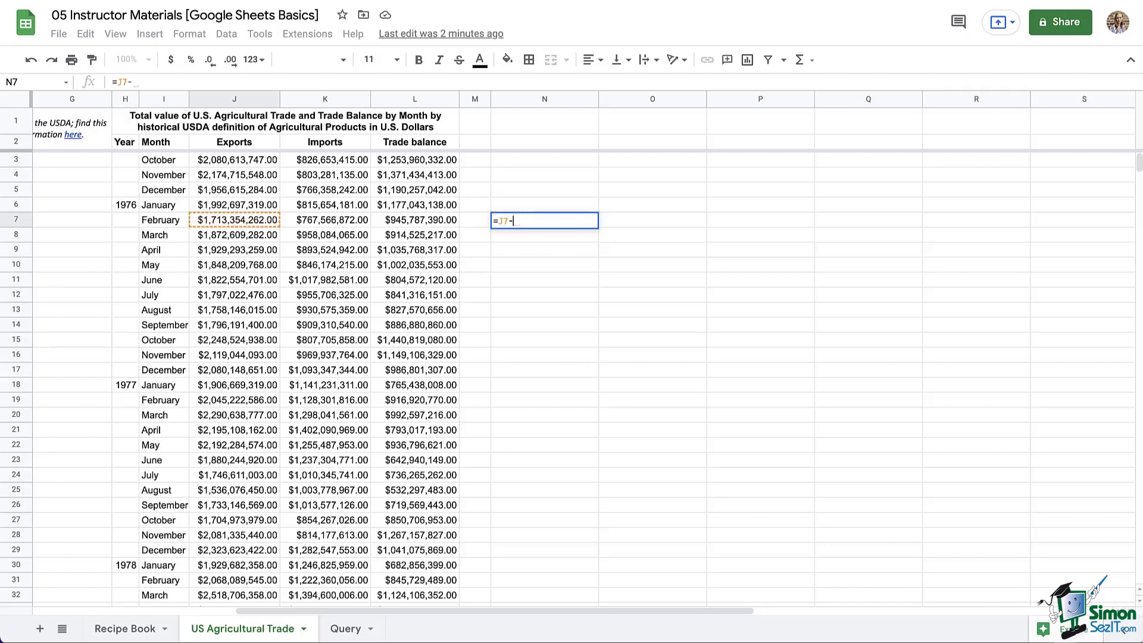
{"action": "left_click", "coordinate": [325, 220]}
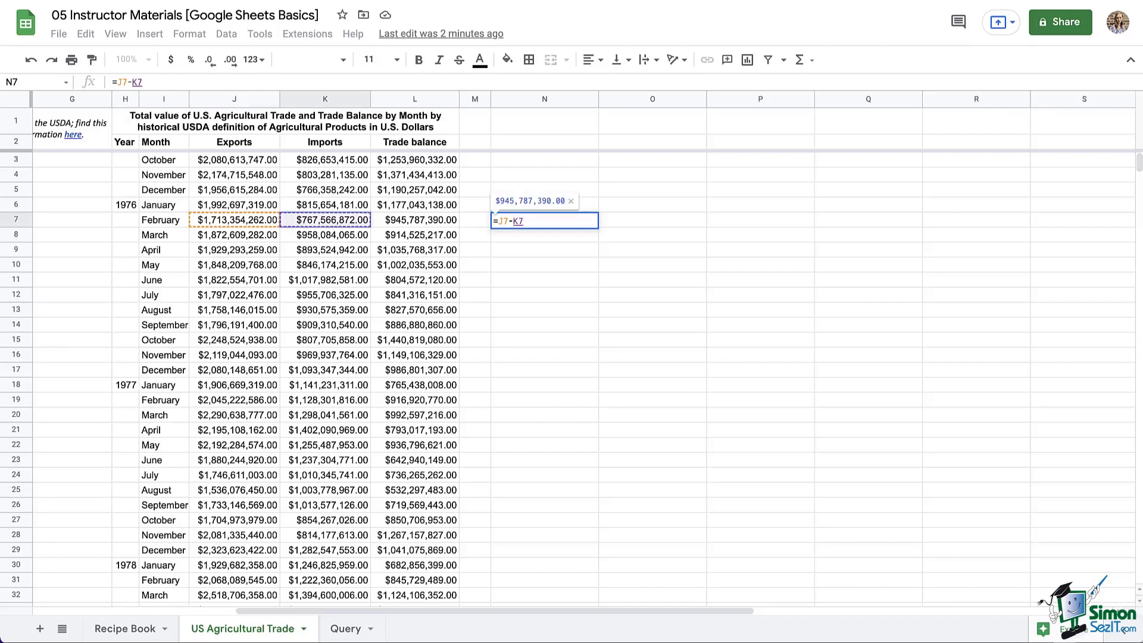
{"action": "key", "text": "Return"}
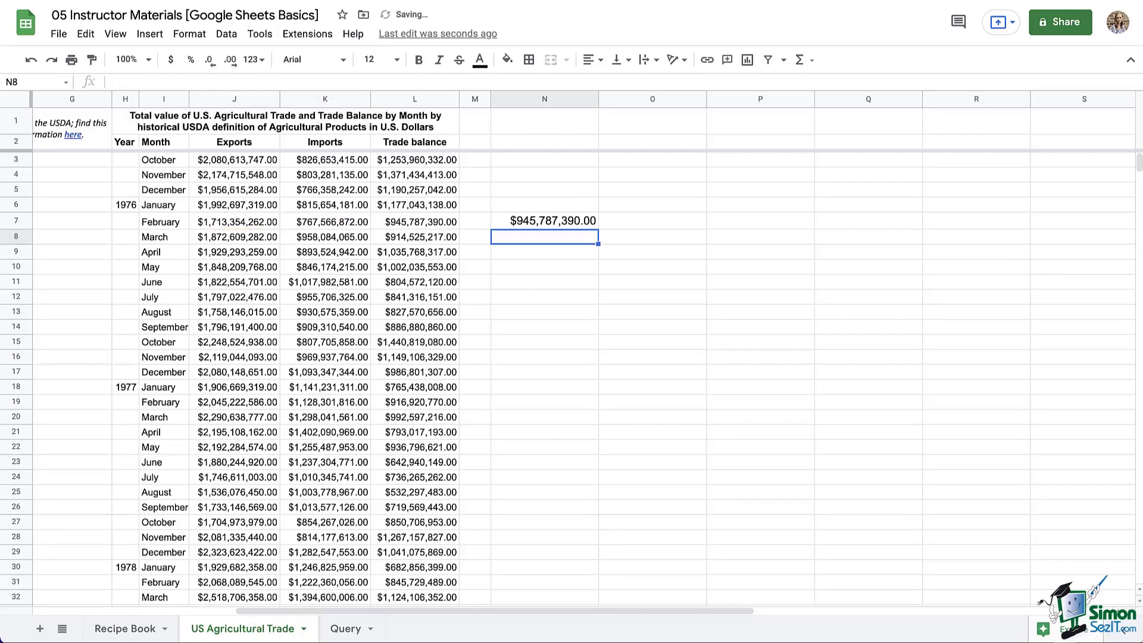
Try the multiplication and division operators in the N7 formula, and restore it to =J7-K7
{"action": "left_click", "coordinate": [545, 220]}
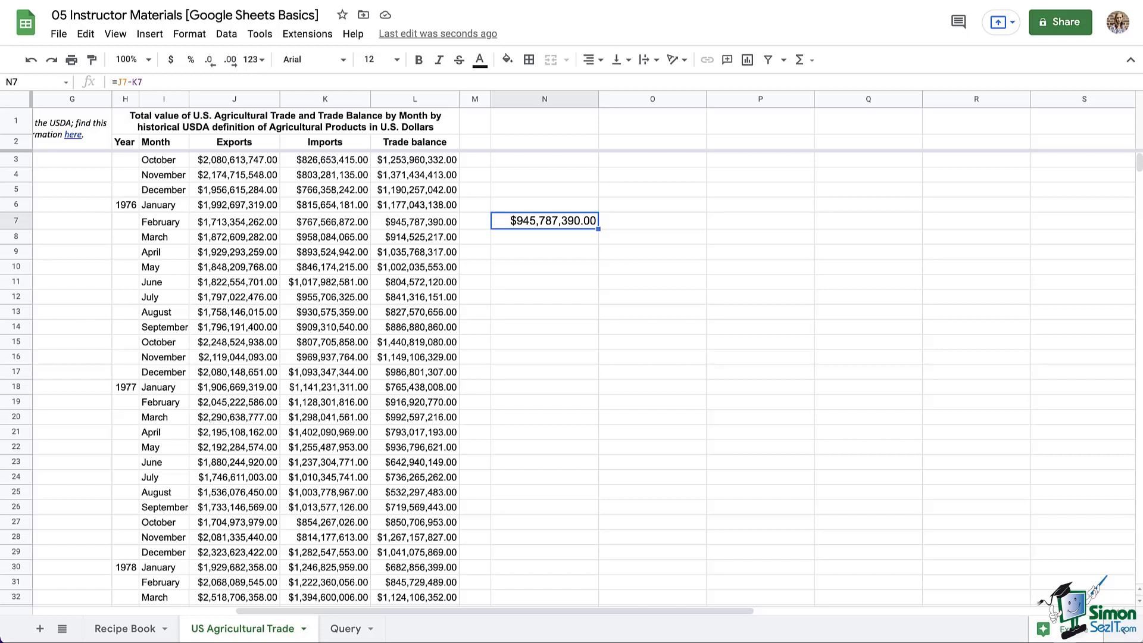
{"action": "key", "text": "Return"}
{"action": "key", "text": "Left"}
{"action": "key", "text": "Left"}
{"action": "key", "text": "BackSpace"}
{"action": "type", "text": "*"}
{"action": "key", "text": "BackSpace"}
{"action": "type", "text": "/"}
{"action": "key", "text": "BackSpace"}
{"action": "type", "text": "-"}
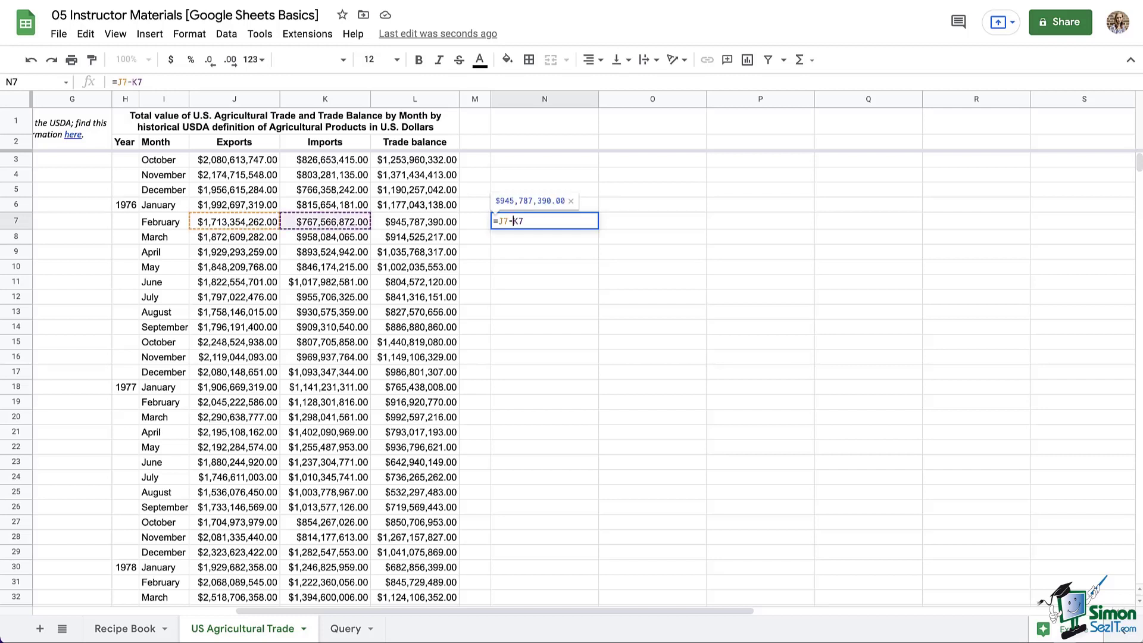
{"action": "key", "text": "Return"}
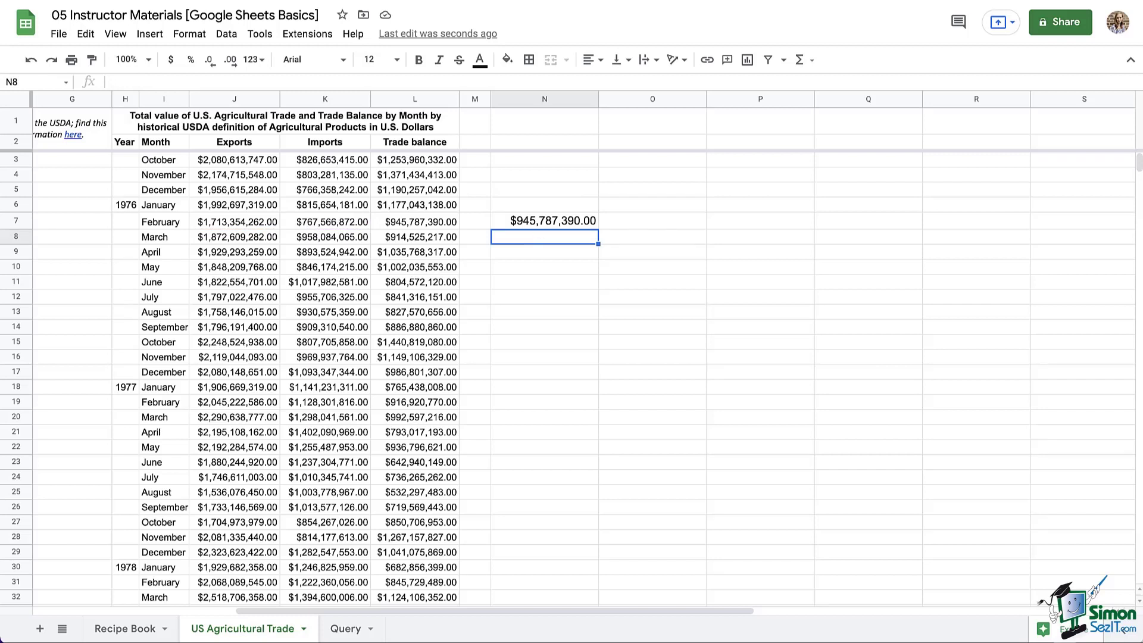
Copy the subtraction formula from N7 down through N17 with autofill
{"action": "left_click", "coordinate": [545, 221]}
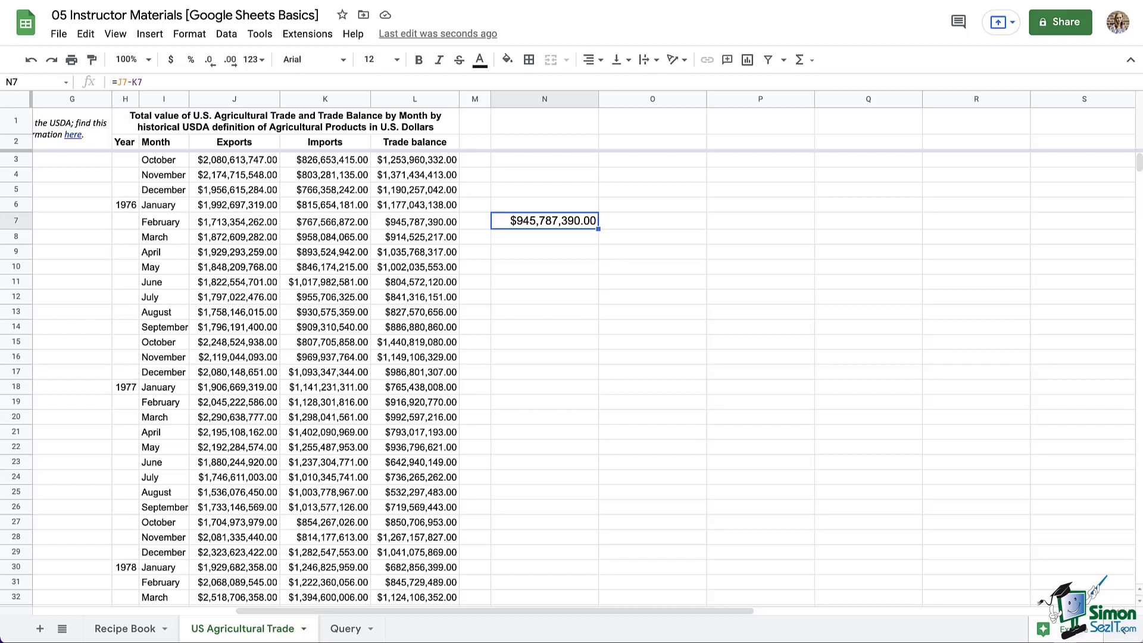
{"action": "left_click_drag", "start_coordinate": [597, 228], "coordinate": [597, 372]}
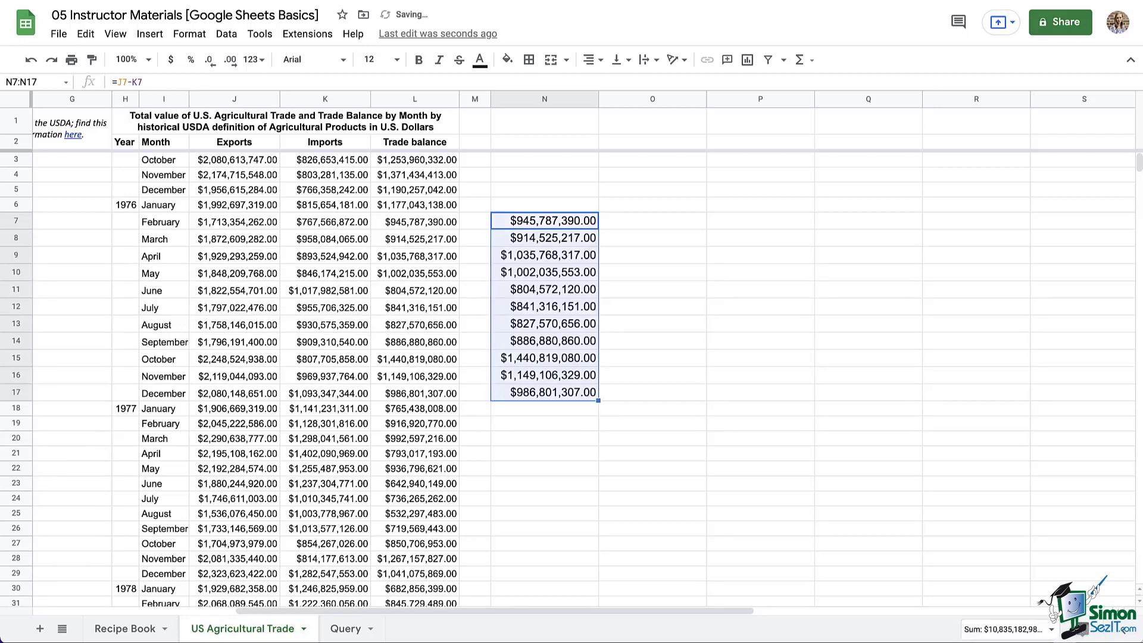
{"action": "left_click", "coordinate": [643, 393]}
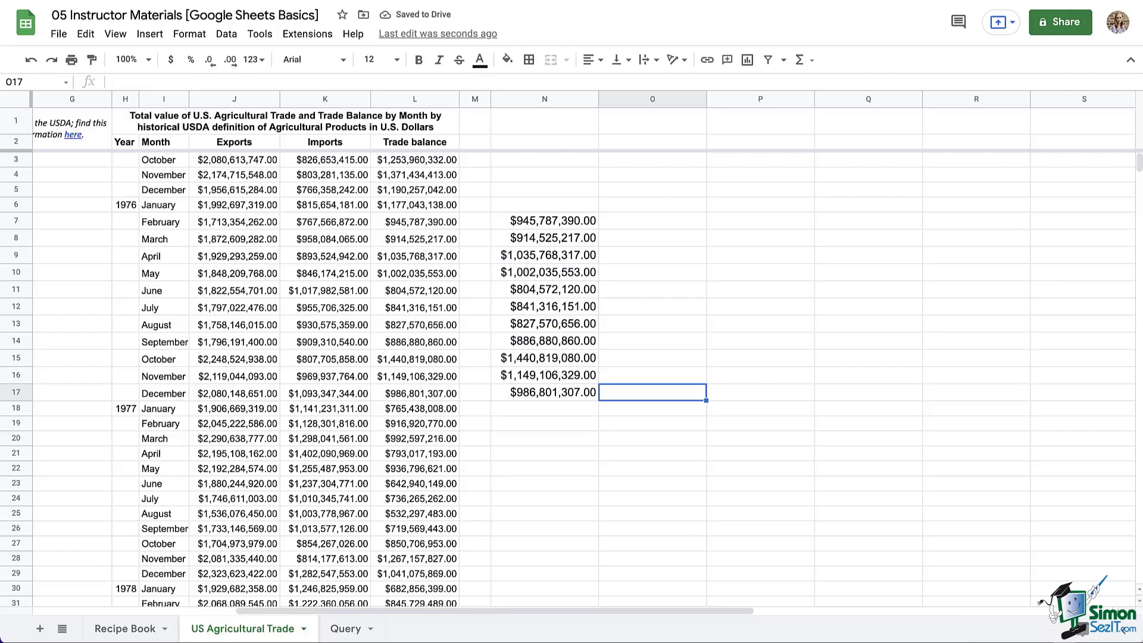
Examine the copied formulas in column N to compare how their cell references change from row to row
{"action": "left_click", "coordinate": [554, 238]}
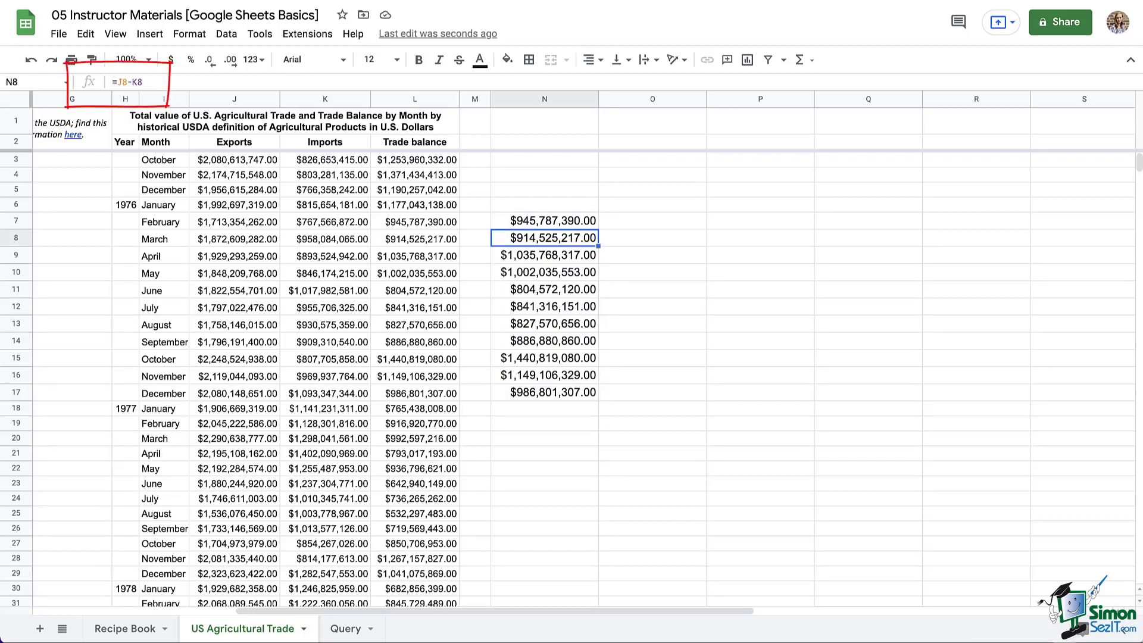
{"action": "key", "text": "Down"}
{"action": "key", "text": "Down"}
{"action": "key", "text": "Down"}
{"action": "key", "text": "Down"}
{"action": "key", "text": "Up"}
{"action": "key", "text": "Up"}
{"action": "key", "text": "Up"}
{"action": "key", "text": "Up"}
{"action": "key", "text": "Up"}
{"action": "key", "text": "Down"}
{"action": "key", "text": "Down"}
{"action": "key", "text": "Down"}
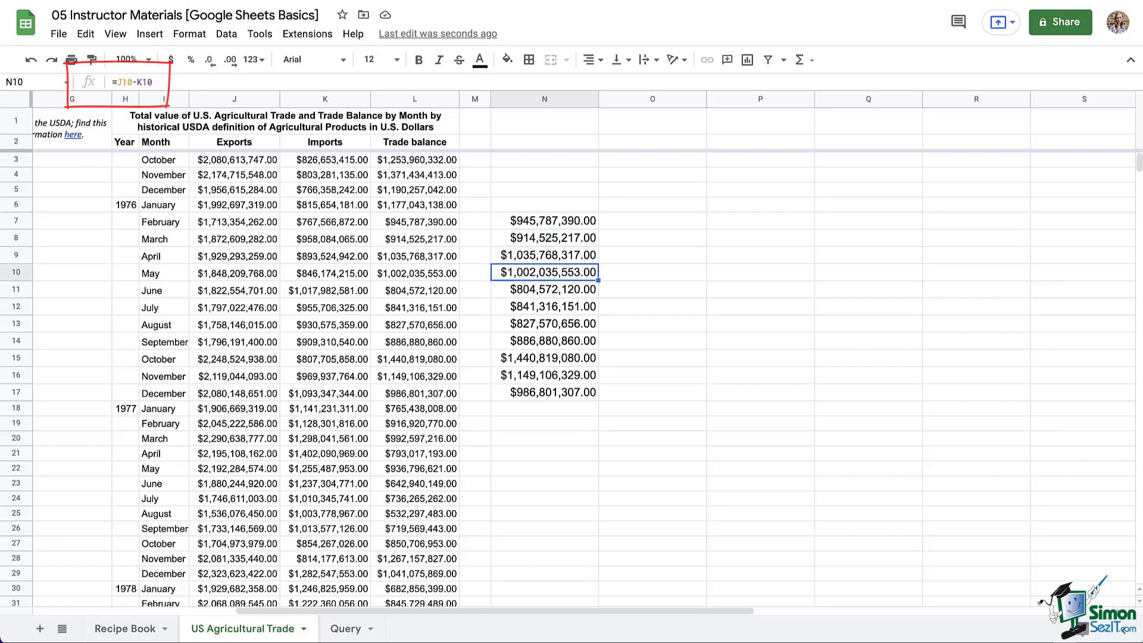
{"action": "key", "text": "Up"}
{"action": "key", "text": "F2"}
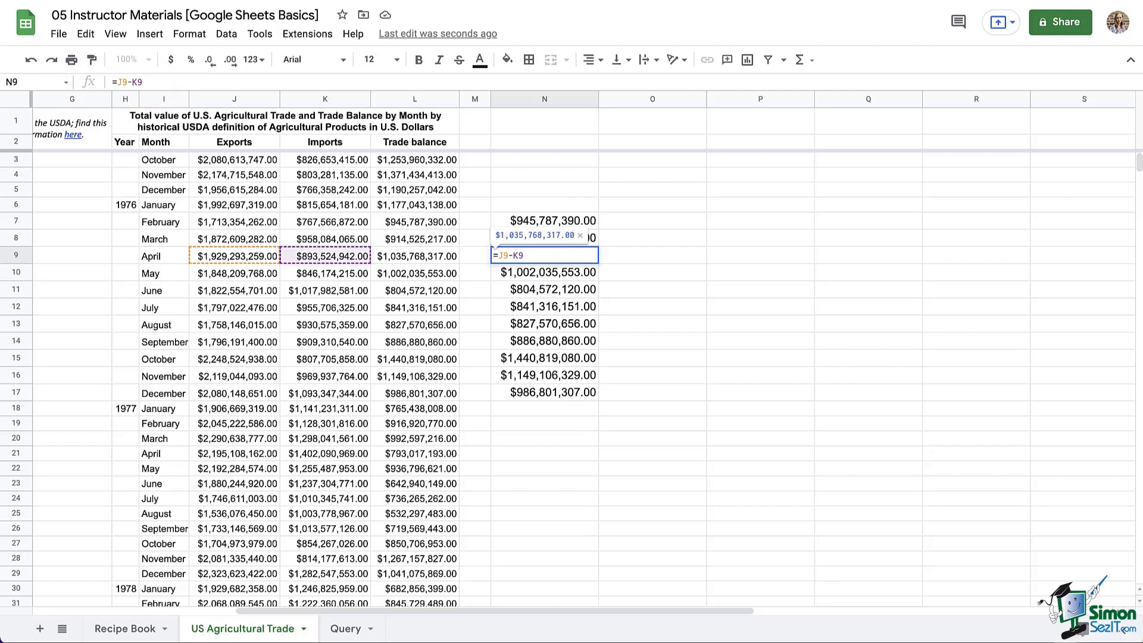
{"action": "key", "text": "Return"}
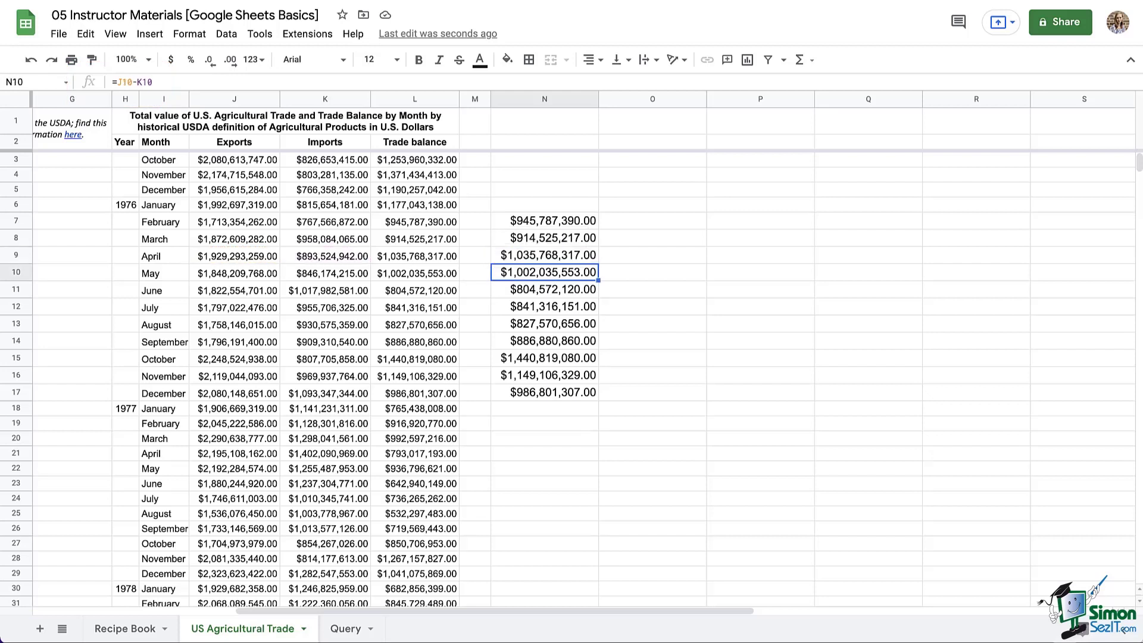
{"action": "key", "text": "Down"}
{"action": "key", "text": "Down"}
{"action": "key", "text": "F2"}
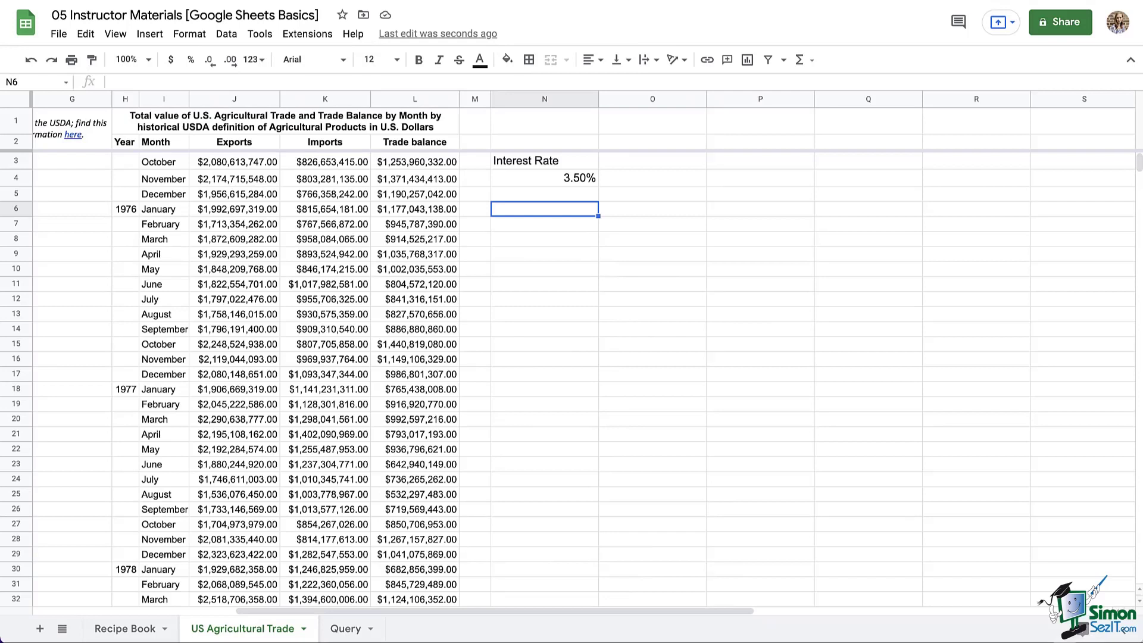
Enter =L6*N4 in N6 to multiply the January 1976 trade balance by the interest rate
{"action": "type", "text": "=L6"}
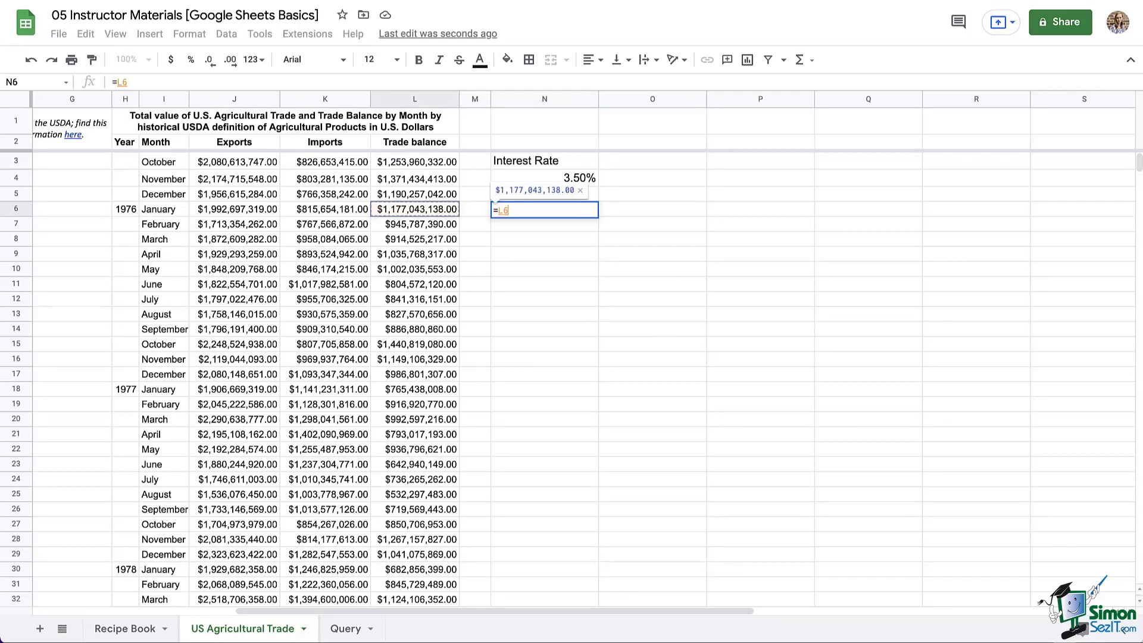
{"action": "type", "text": "*"}
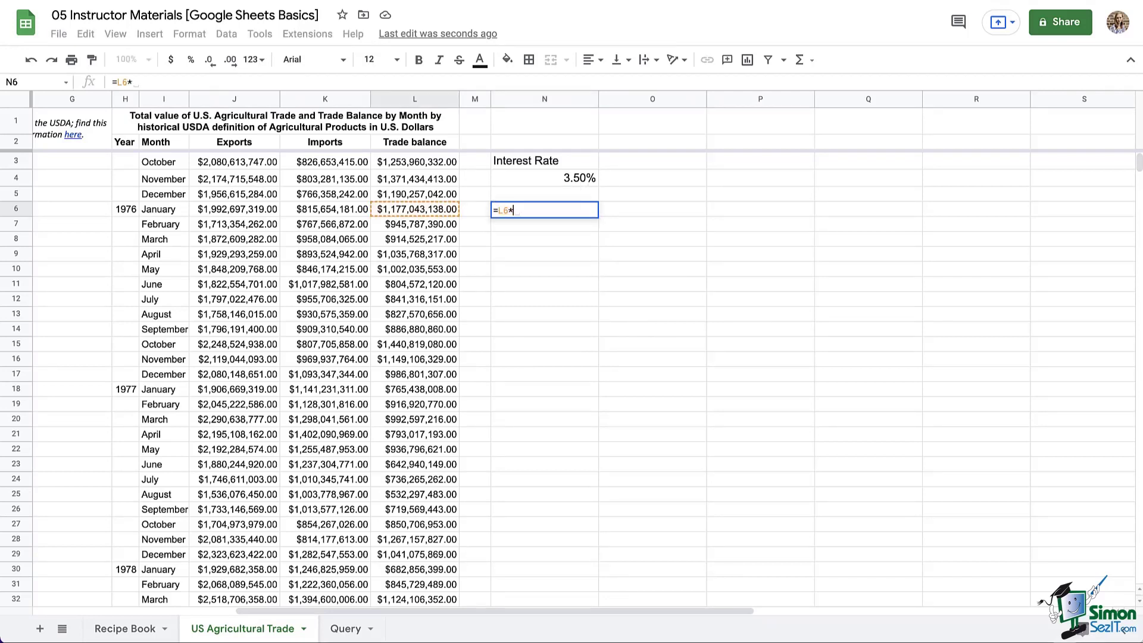
{"action": "key", "text": "Up"}
{"action": "key", "text": "Up"}
{"action": "key", "text": "Return"}
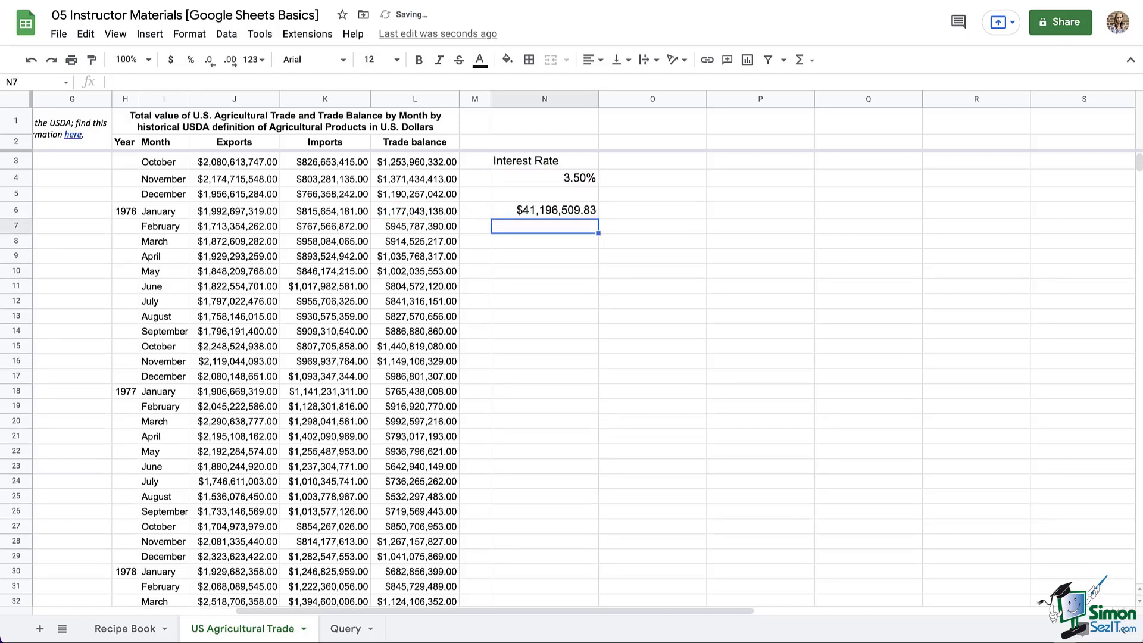
Copy the interest formula from N6 down through N16 with autofill
{"action": "key", "text": "Up"}
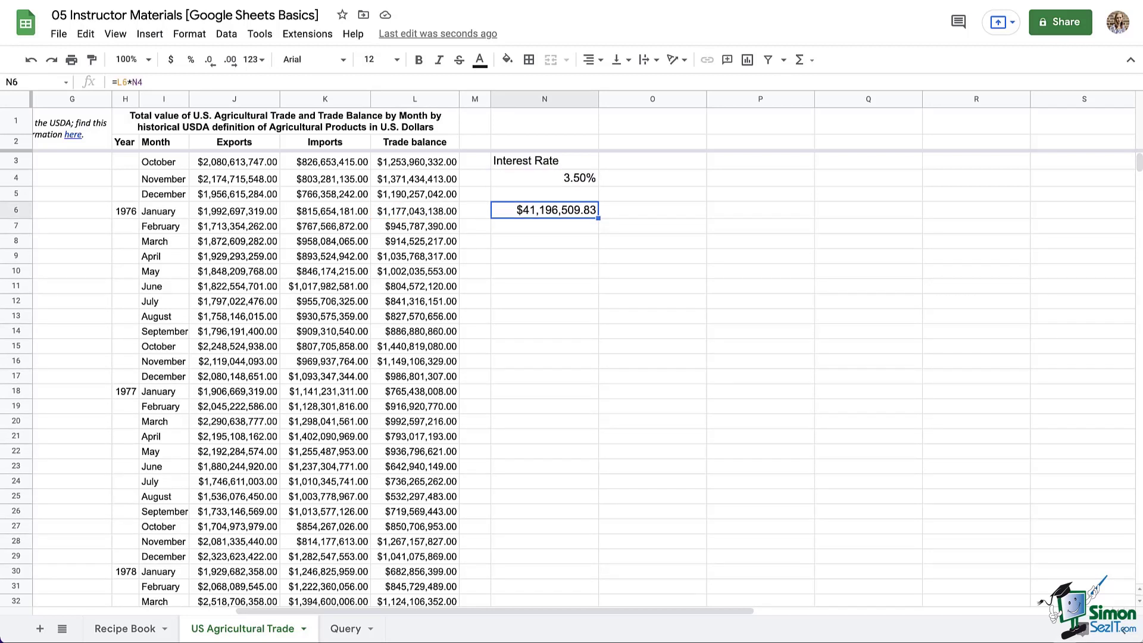
{"action": "left_click_drag", "start_coordinate": [598, 218], "coordinate": [597, 364]}
{"action": "left_click", "coordinate": [643, 364]}
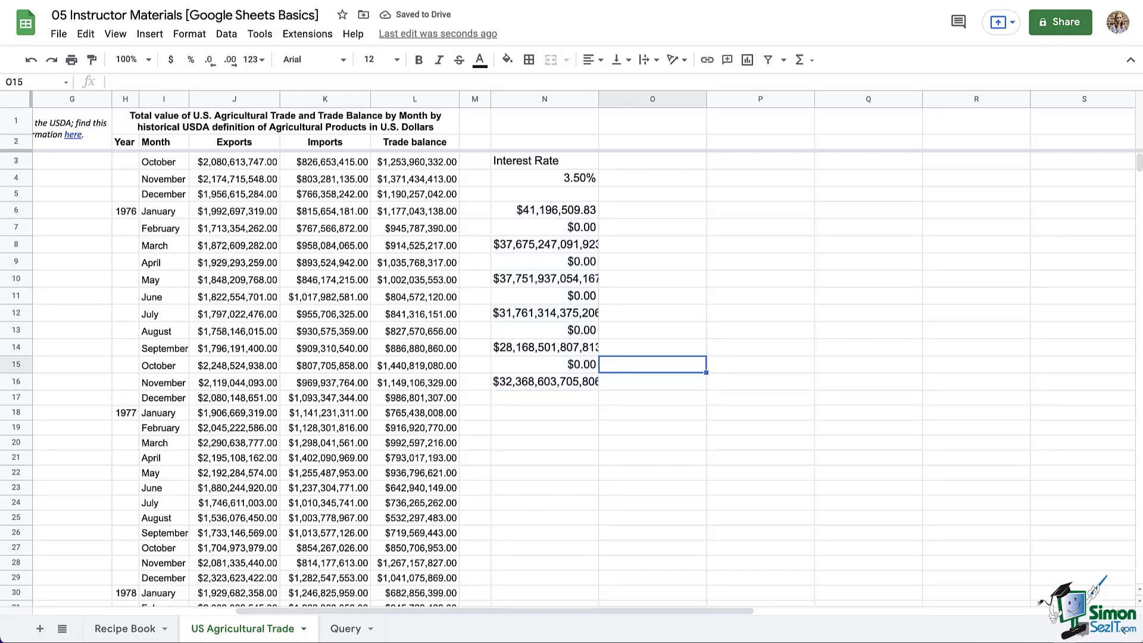
Inspect the cell references in the copied interest formulas in N7 through N10
{"action": "double_click", "coordinate": [544, 228]}
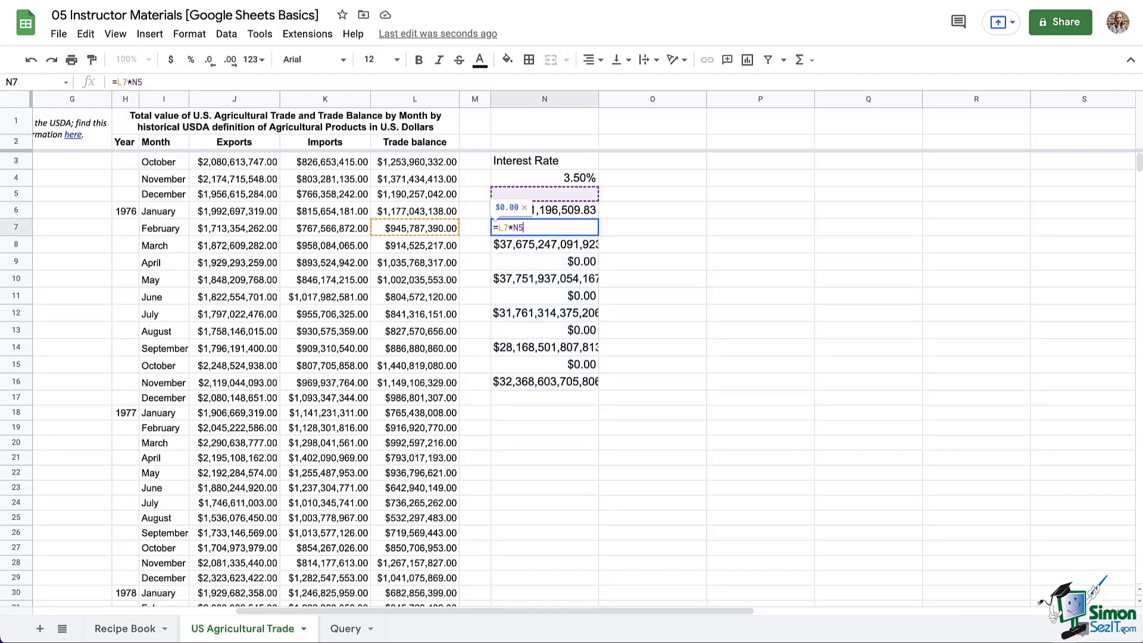
{"action": "key", "text": "Return"}
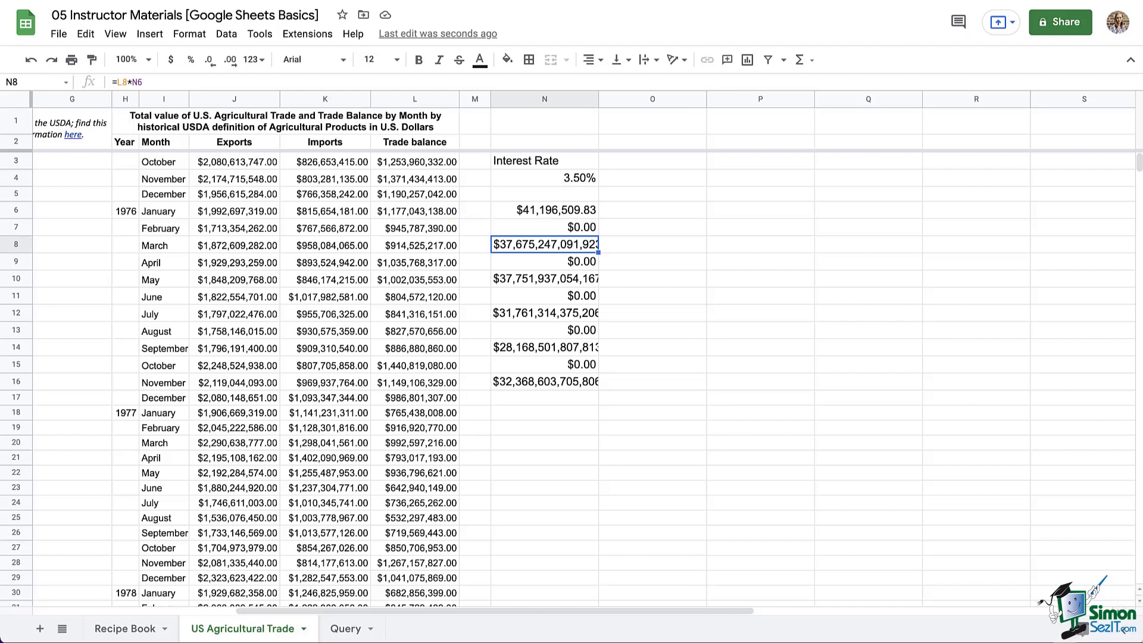
{"action": "key", "text": "Return"}
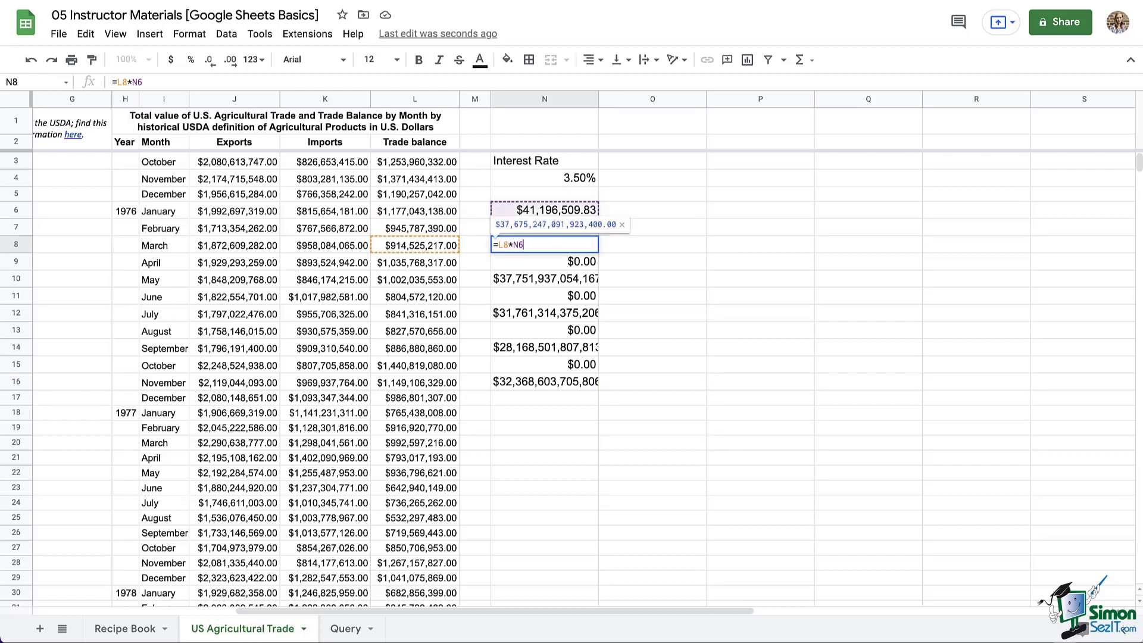
{"action": "key", "text": "Return"}
{"action": "key", "text": "Return"}
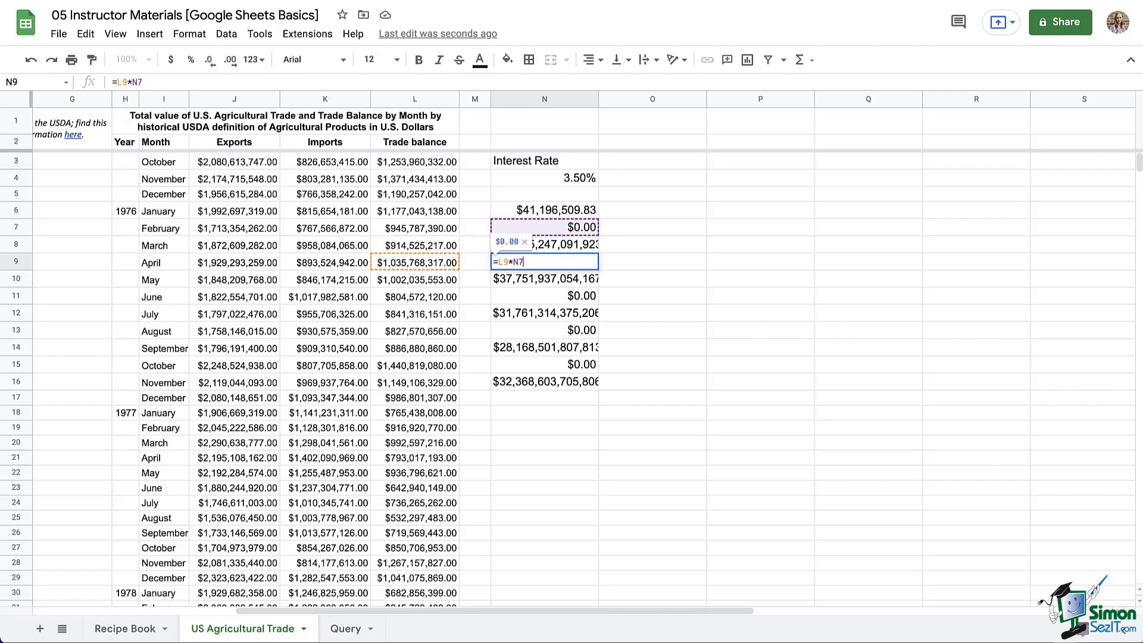
{"action": "key", "text": "Return"}
{"action": "key", "text": "Return"}
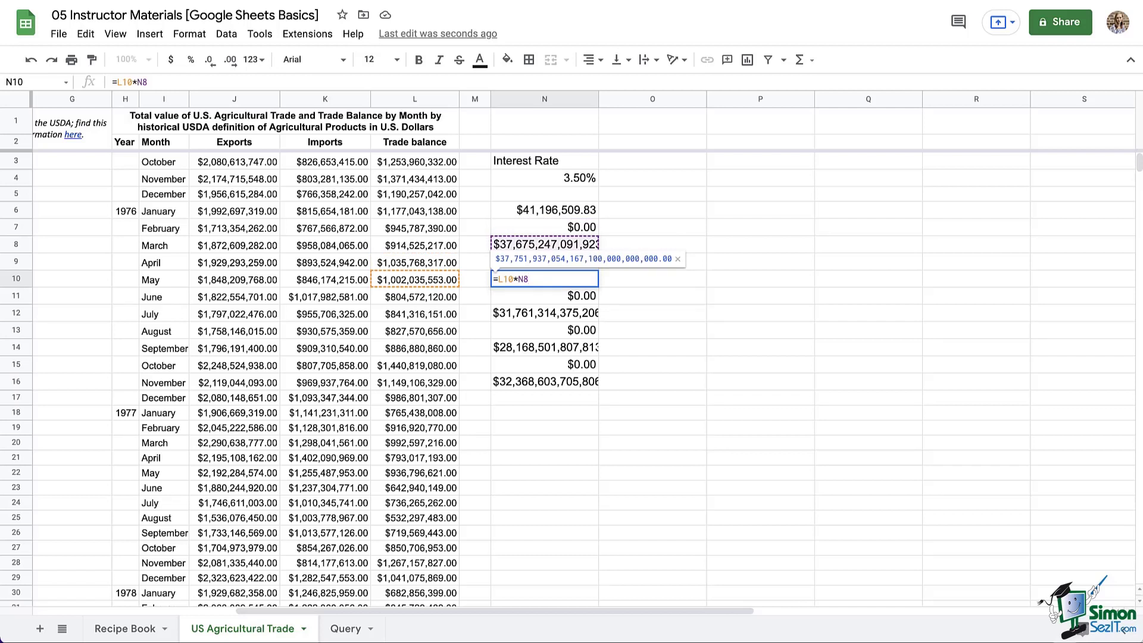
Delete the copied interest formulas below N6, and select the original formula in N6
{"action": "left_click", "coordinate": [560, 210]}
{"action": "left_click", "coordinate": [619, 228]}
{"action": "left_click_drag", "start_coordinate": [566, 228], "coordinate": [565, 413]}
{"action": "key", "text": "Delete"}
{"action": "left_click", "coordinate": [554, 210]}
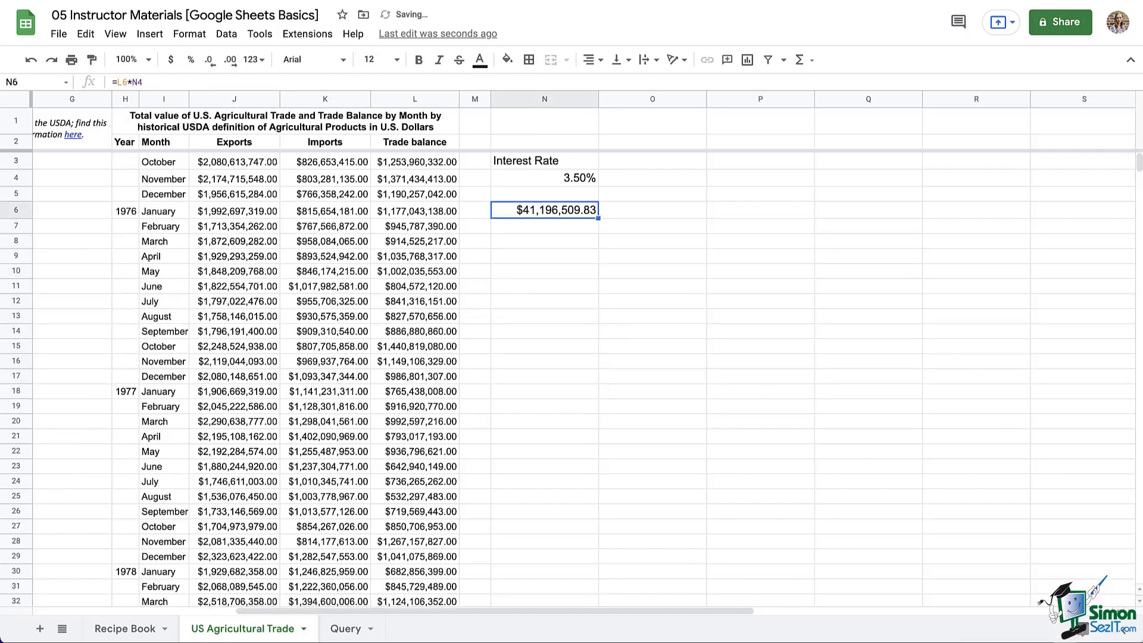
Make the interest rate reference absolute in the N6 formula so it reads =L6*$N$4
{"action": "double_click", "coordinate": [553, 210]}
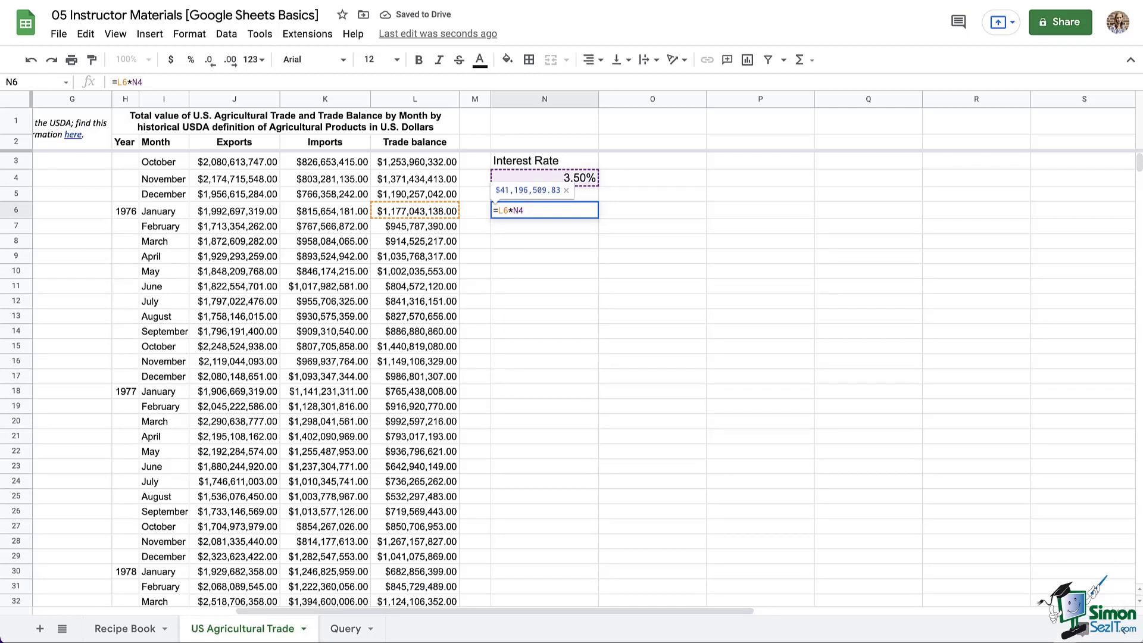
{"action": "key", "text": "Left"}
{"action": "key", "text": "Left"}
{"action": "type", "text": "$"}
{"action": "key", "text": "BackSpace"}
{"action": "key", "text": "Right"}
{"action": "key", "text": "F4"}
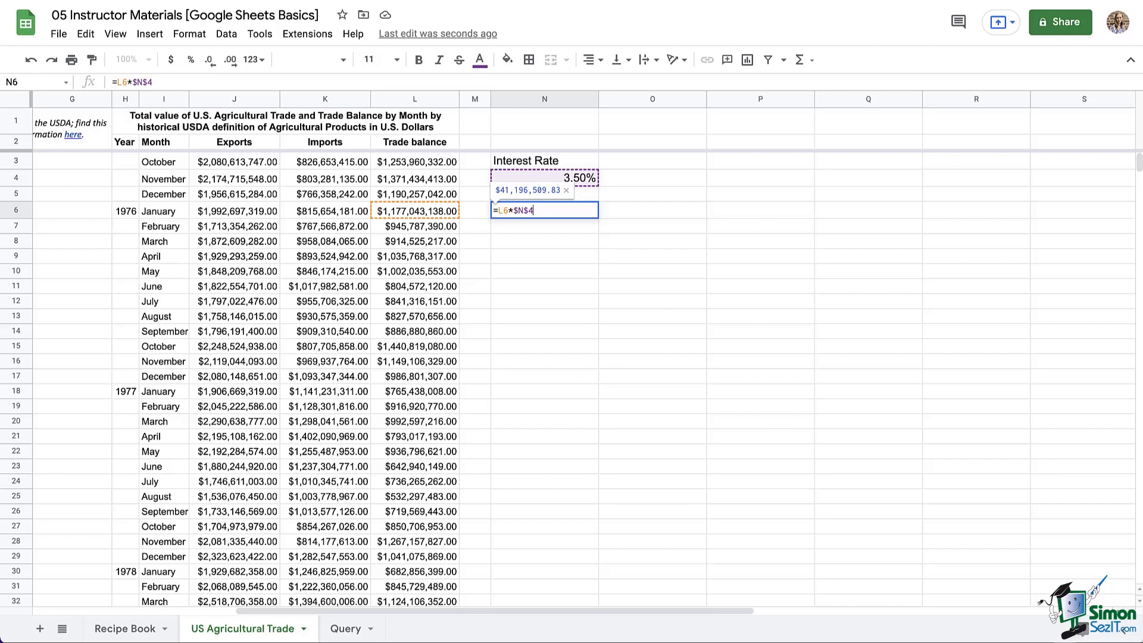
{"action": "key", "text": "Return"}
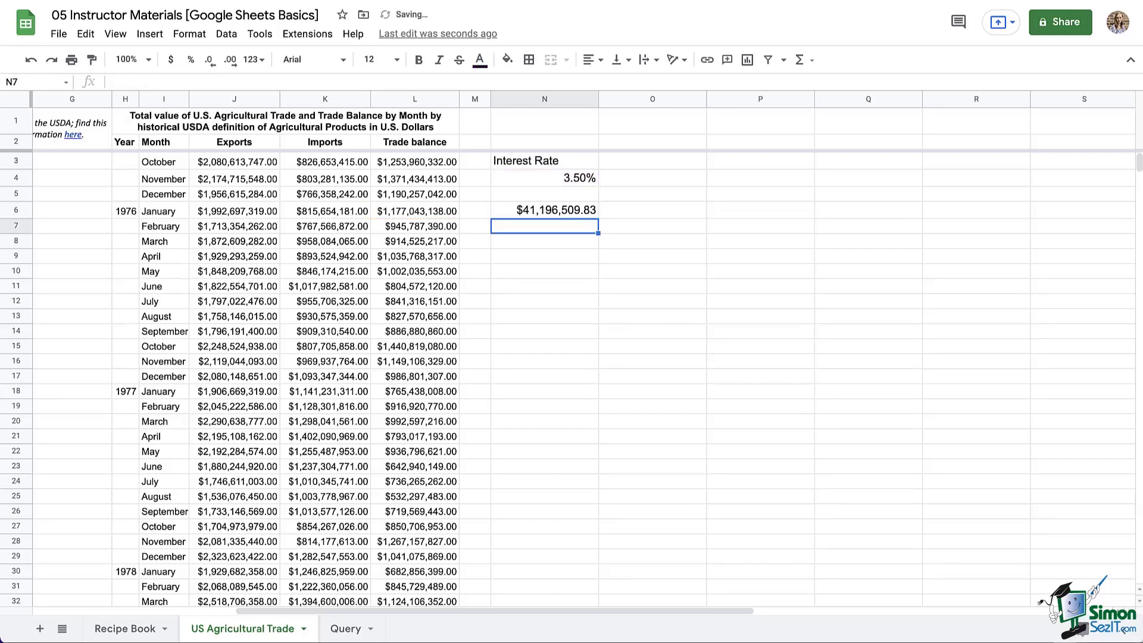
Copy the interest formula from N6 down through N18 with autofill
{"action": "left_click", "coordinate": [545, 210]}
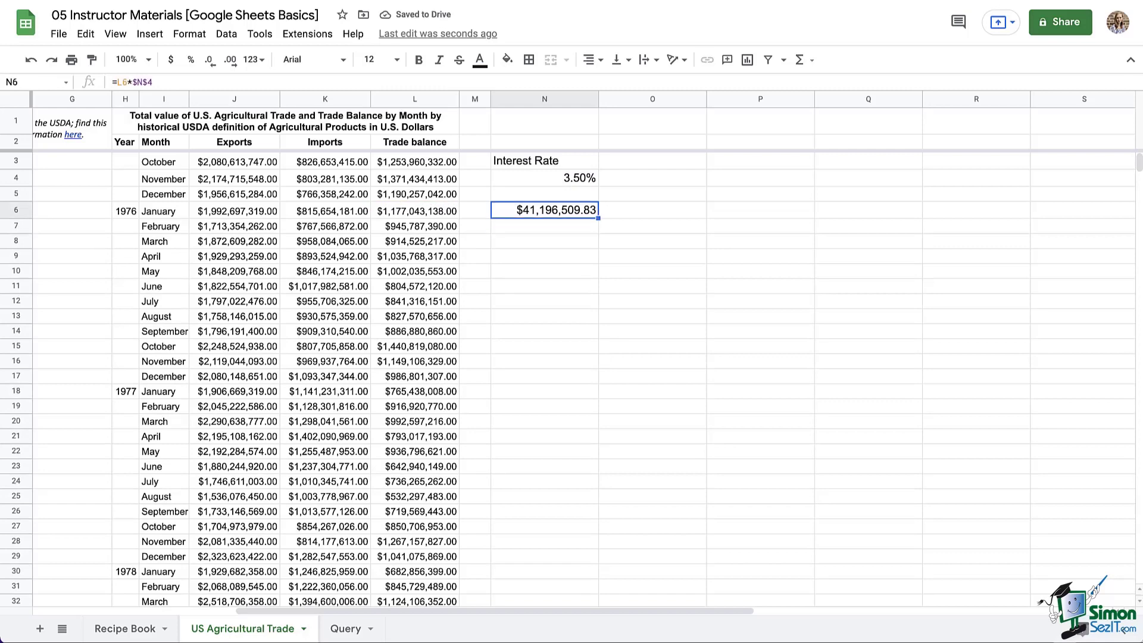
{"action": "left_click_drag", "start_coordinate": [597, 218], "coordinate": [597, 396]}
{"action": "left_click", "coordinate": [653, 227]}
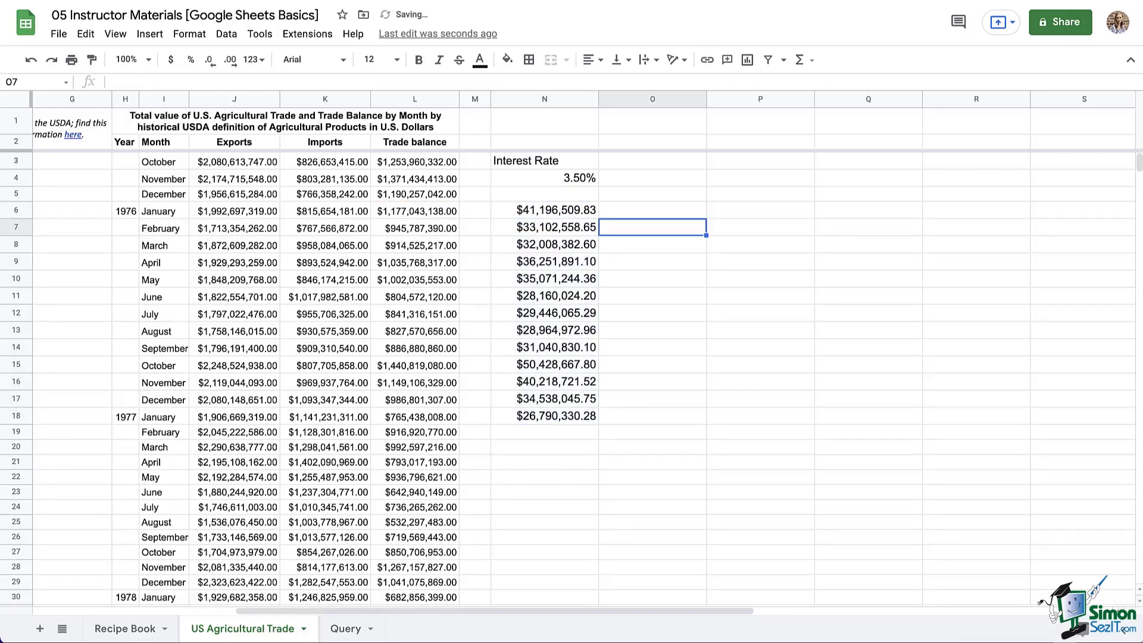
Inspect the relative and absolute cell references in the copied interest formulas in N7 through N9
{"action": "double_click", "coordinate": [544, 228]}
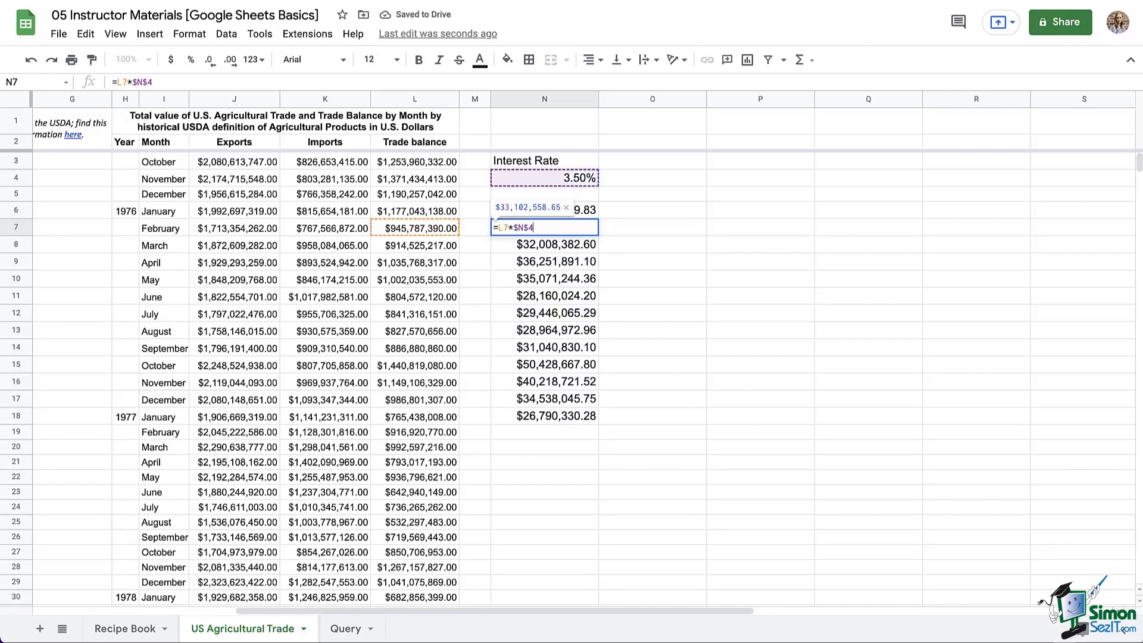
{"action": "key", "text": "Return"}
{"action": "key", "text": "Return"}
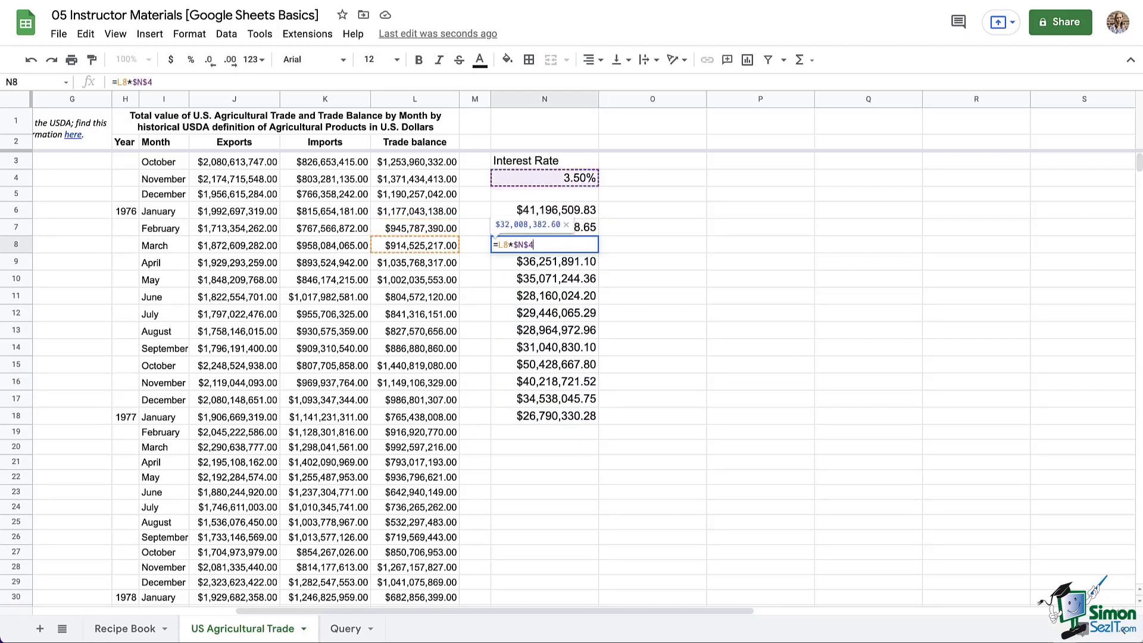
{"action": "key", "text": "Return"}
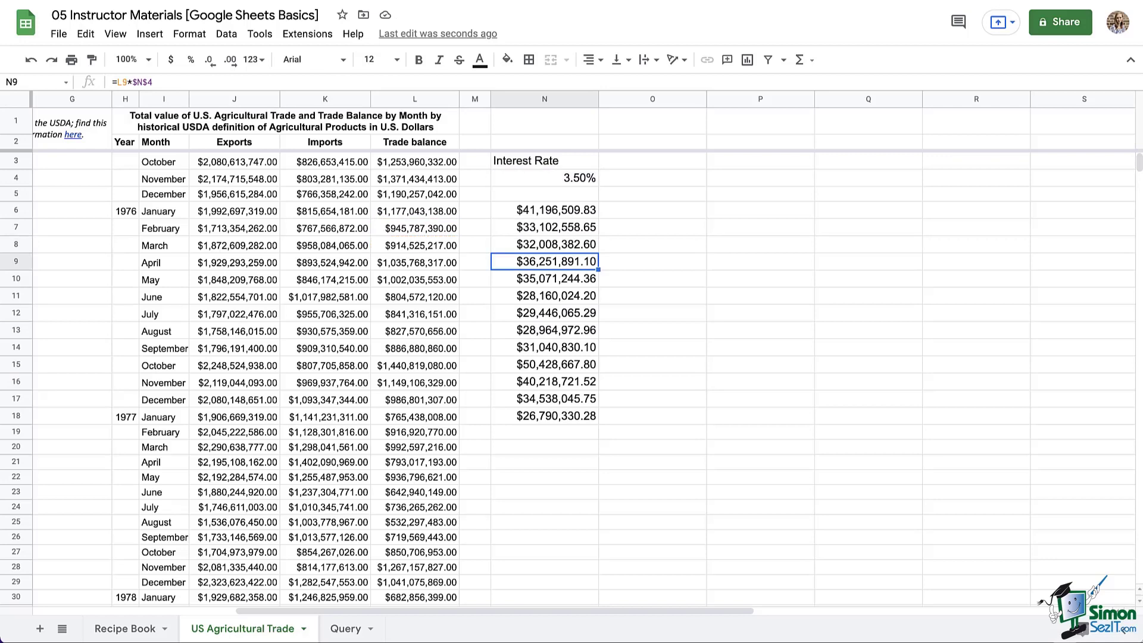
{"action": "key", "text": "Return"}
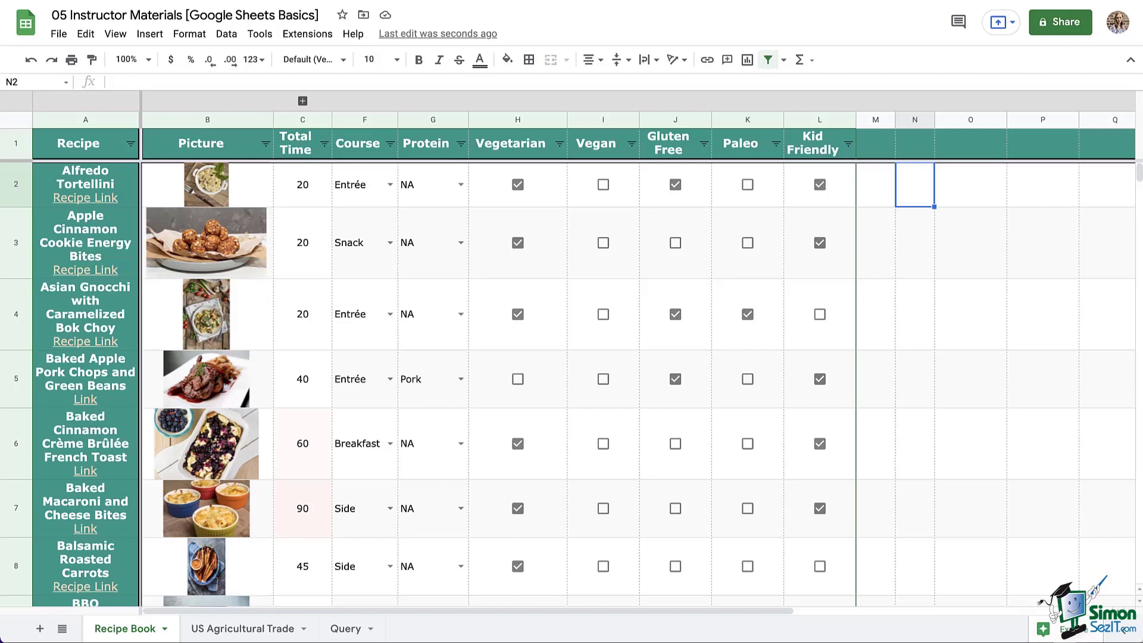
Filter the Protein column of the Recipe Book sheet by values to show only Beef, Chicken and Pork
{"action": "left_click", "coordinate": [461, 144]}
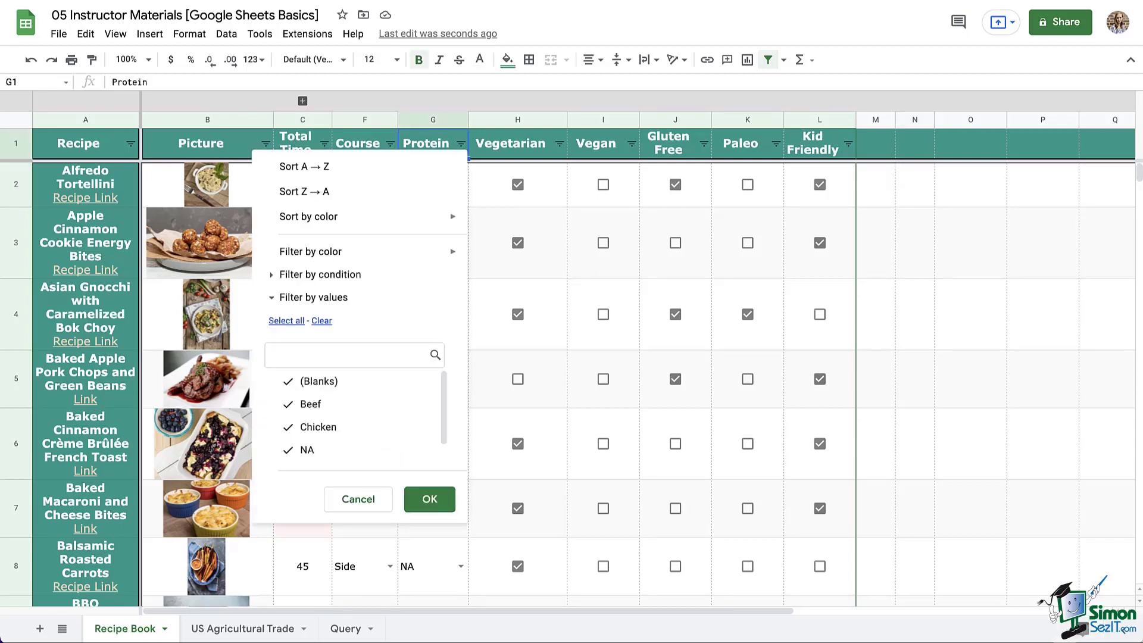
{"action": "left_click", "coordinate": [322, 321]}
{"action": "left_click", "coordinate": [311, 404]}
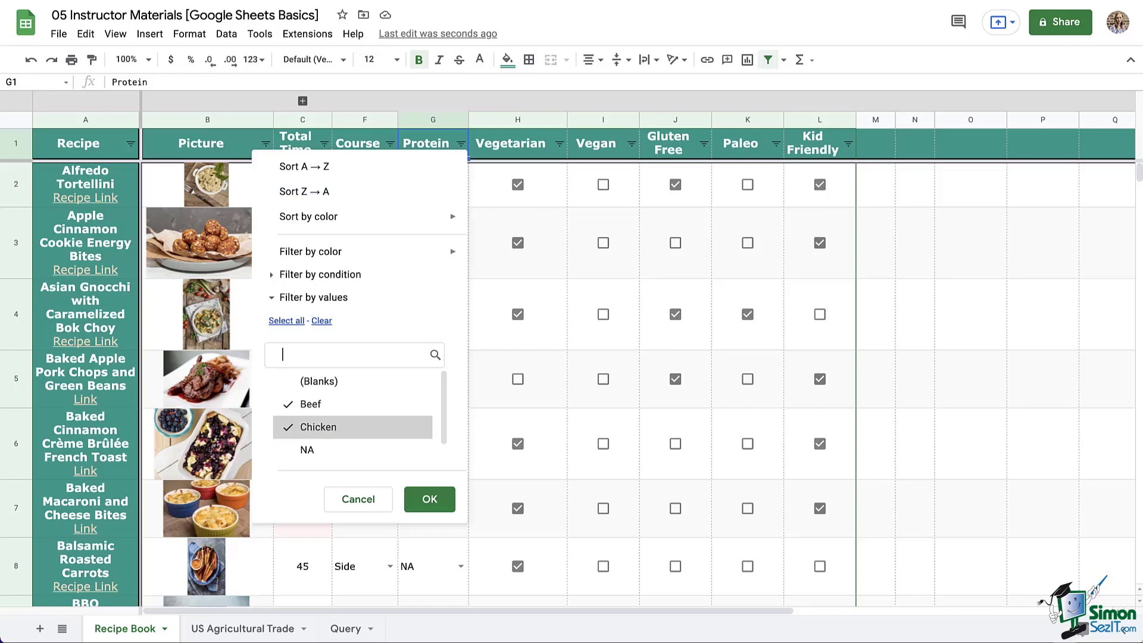
{"action": "scroll", "coordinate": [352, 427], "scroll_direction": "down", "scroll_amount": 1}
{"action": "scroll", "coordinate": [352, 447], "scroll_direction": "up", "scroll_amount": 1}
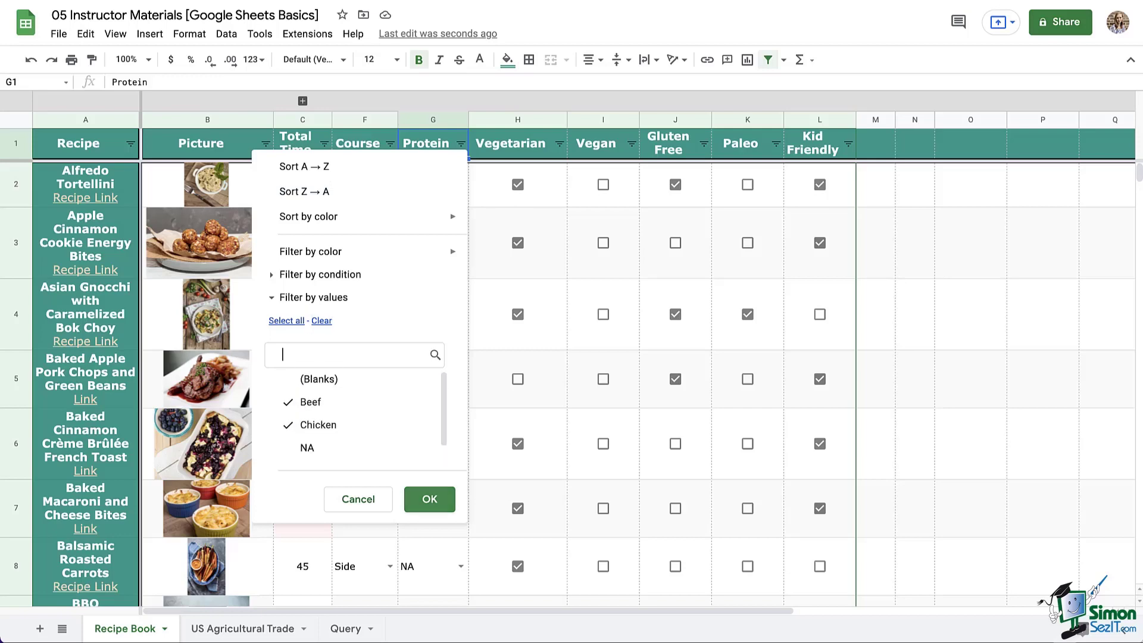
{"action": "left_click", "coordinate": [429, 499]}
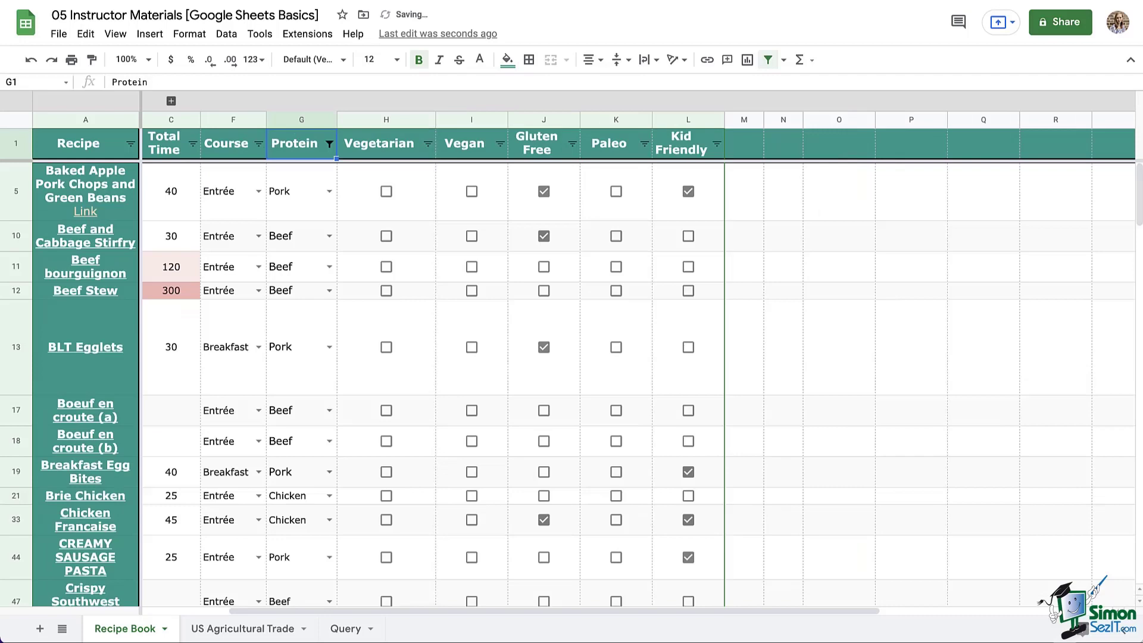
Widen column N, and enter =G10&F10 in N10 to join the protein and course of the Beef and Cabbage Stirfry
{"action": "scroll", "coordinate": [595, 357], "scroll_direction": "right", "scroll_amount": 1}
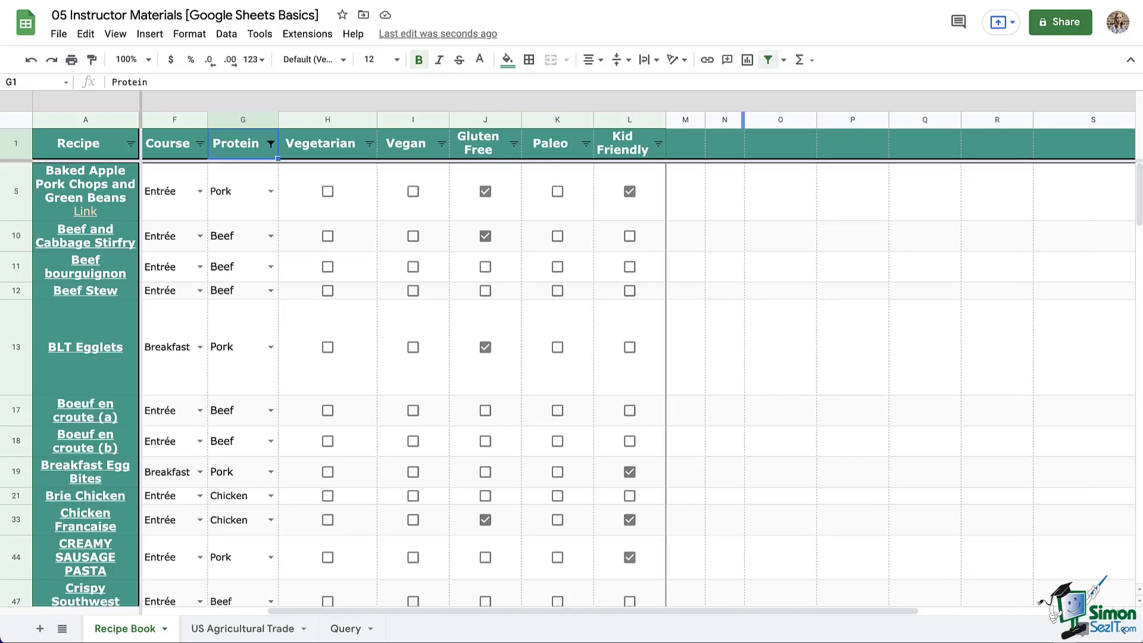
{"action": "left_click_drag", "start_coordinate": [743, 120], "coordinate": [898, 120]}
{"action": "left_click", "coordinate": [802, 236]}
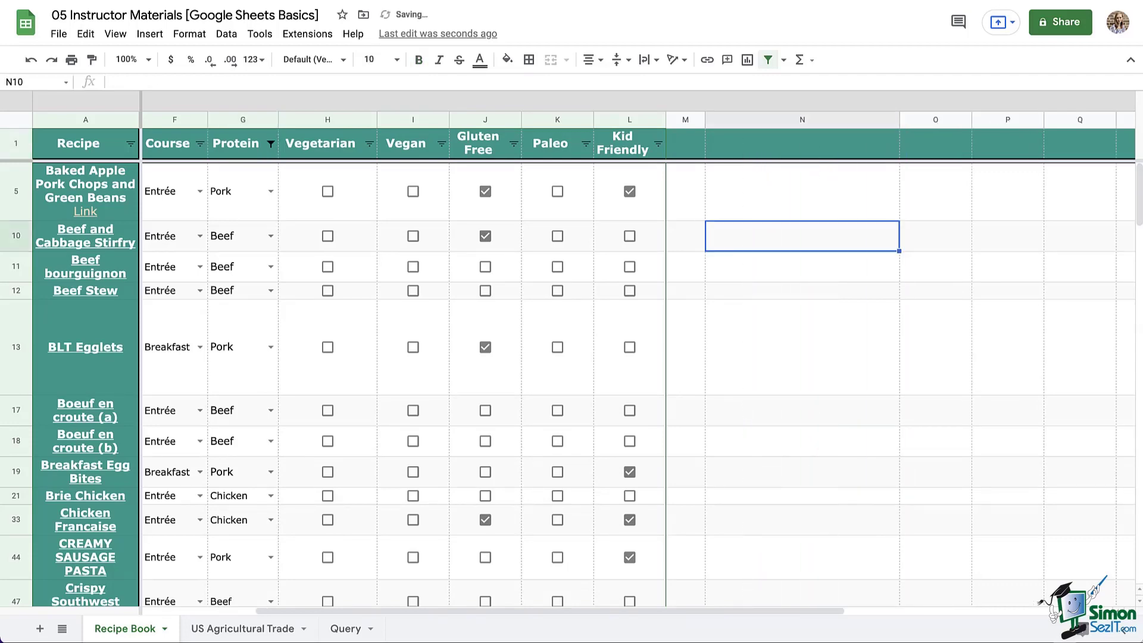
{"action": "type", "text": "="}
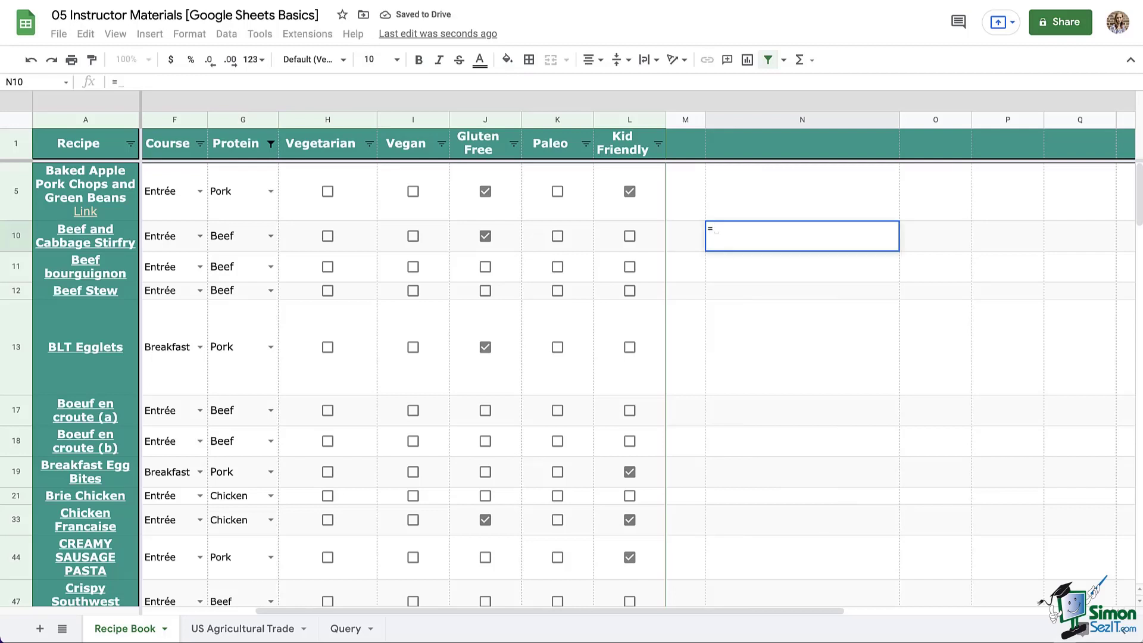
{"action": "left_click", "coordinate": [239, 236]}
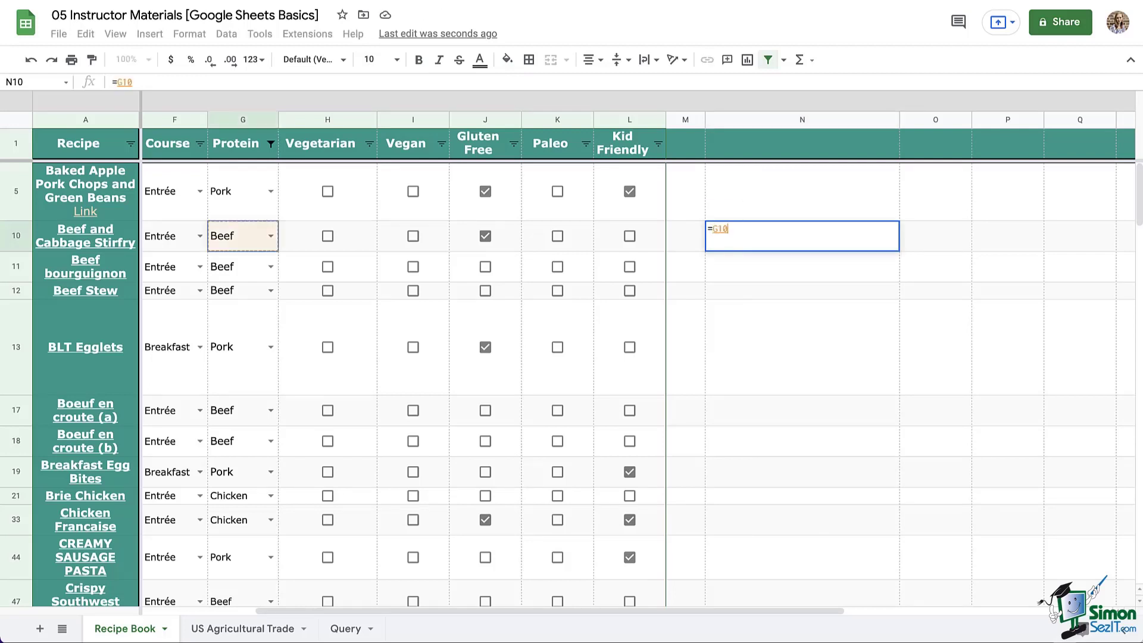
{"action": "type", "text": "&"}
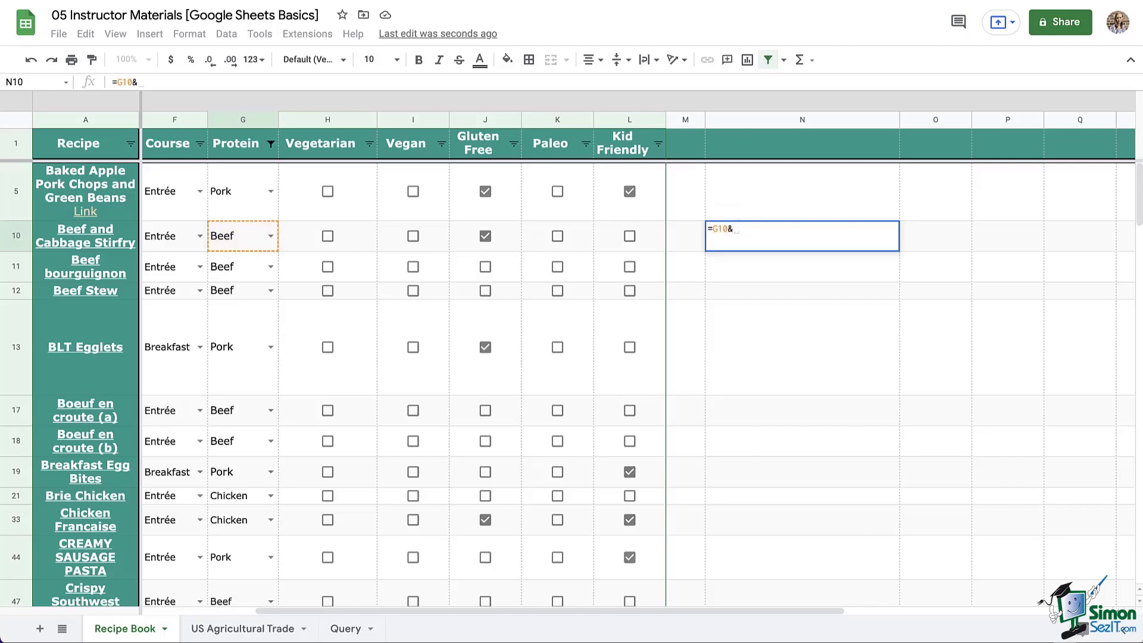
{"action": "type", "text": "F10"}
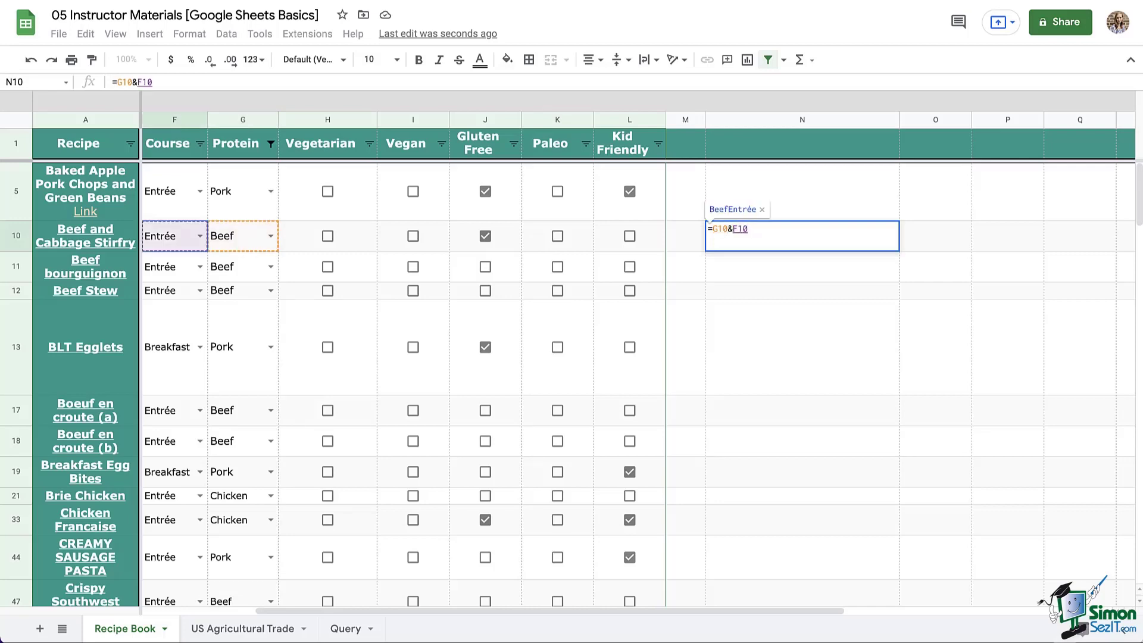
{"action": "key", "text": "Return"}
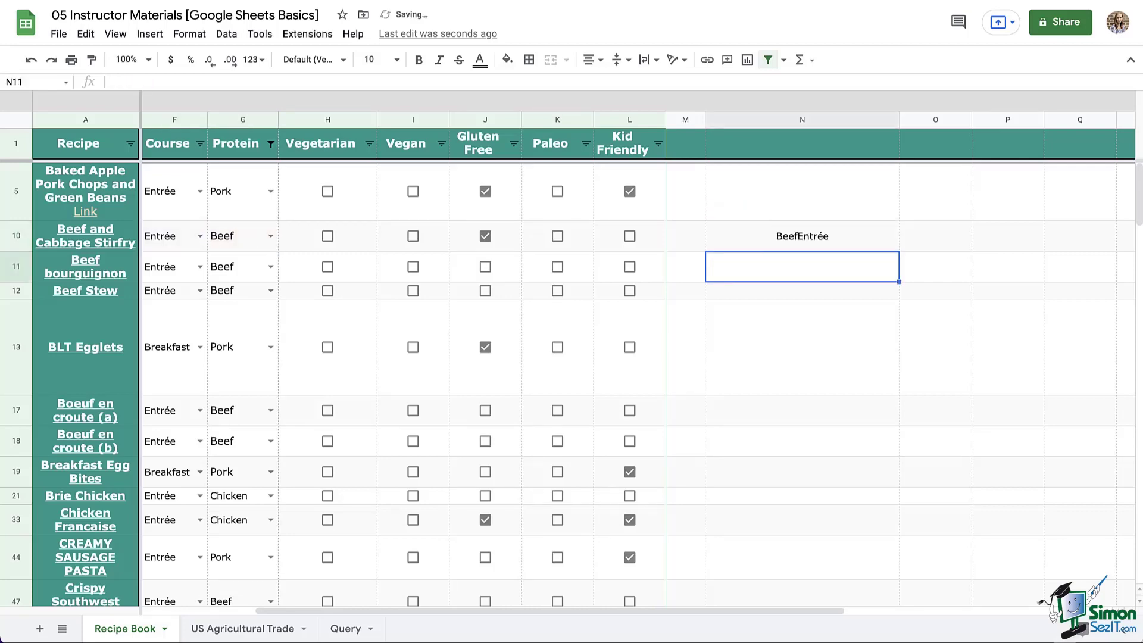
Append the literal text "recipe" to the N10 formula so it reads =G10&F10&"recipe"
{"action": "left_click", "coordinate": [802, 236]}
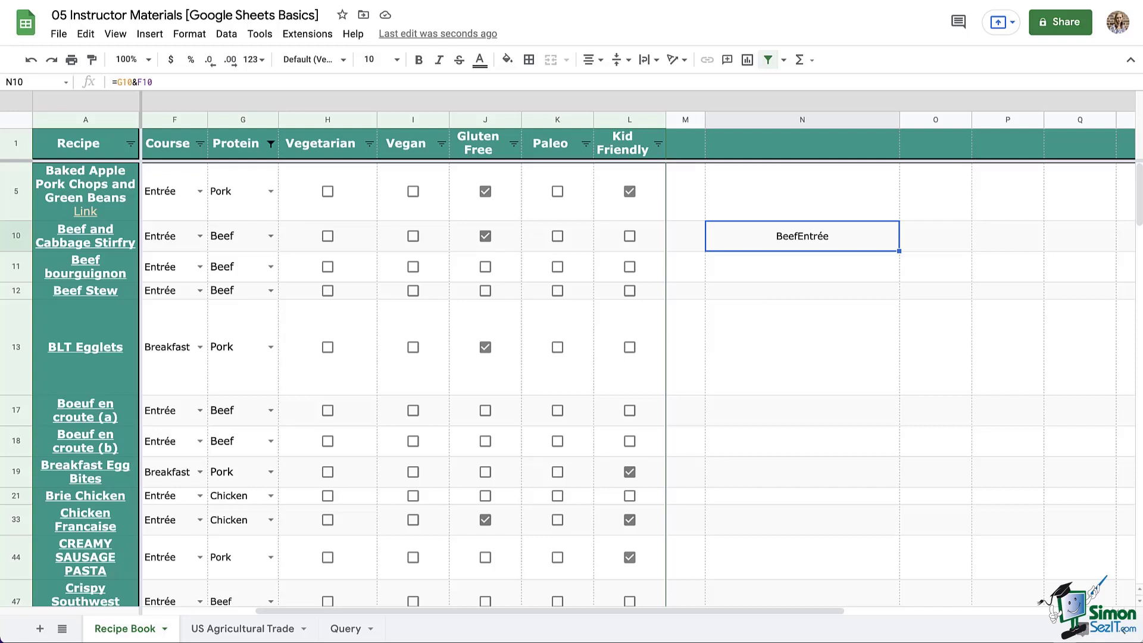
{"action": "key", "text": "Return"}
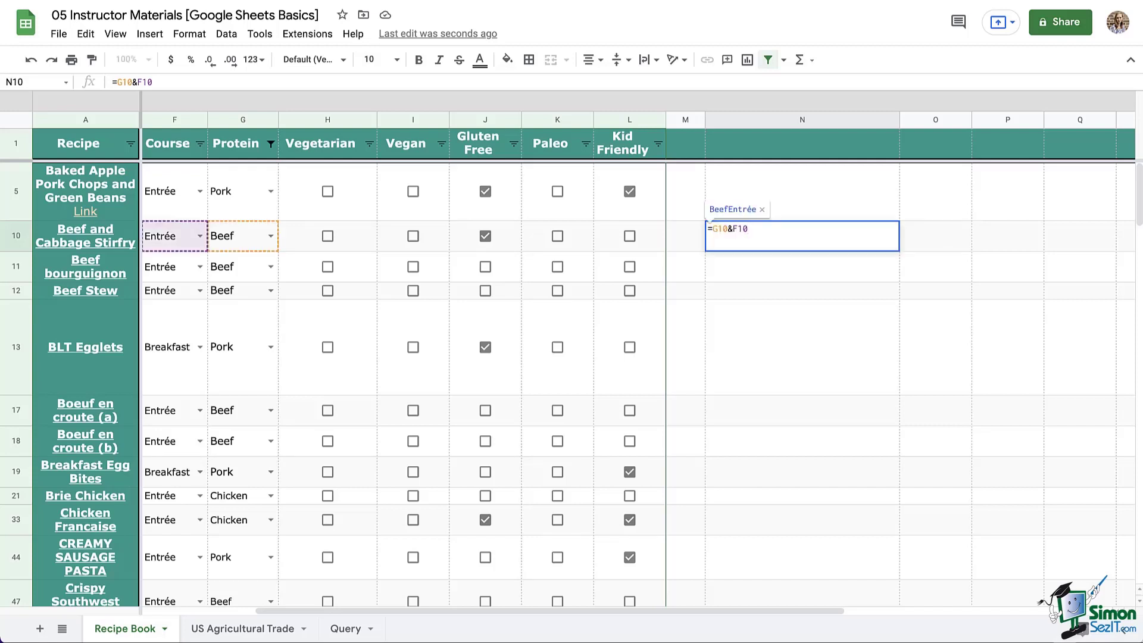
{"action": "type", "text": "&"}
{"action": "type", "text": "\"re"}
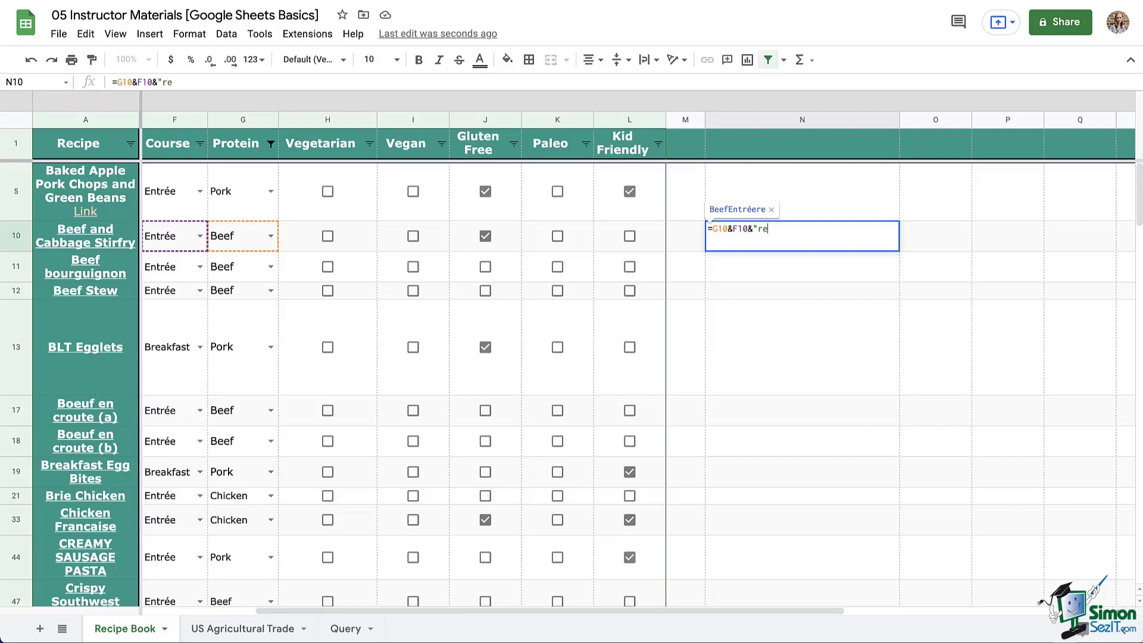
{"action": "type", "text": "cipe\""}
{"action": "key", "text": "Return"}
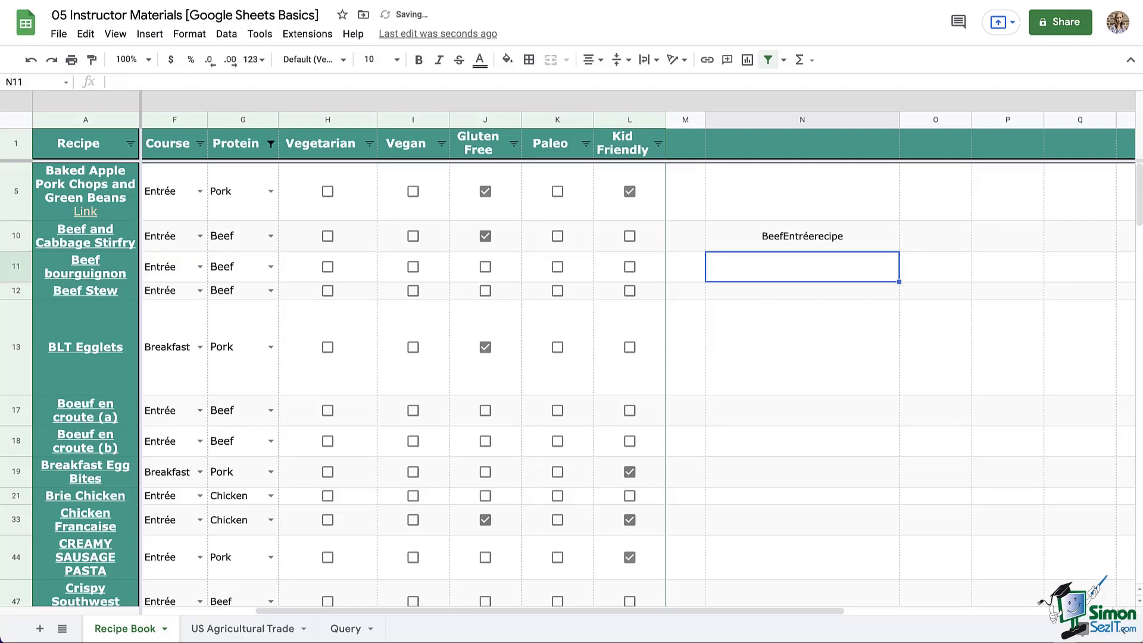
Remove the "recipe" text from the N10 formula and insert a space between protein and course, giving =G10&" "&F10
{"action": "left_click", "coordinate": [802, 236]}
{"action": "double_click", "coordinate": [802, 235]}
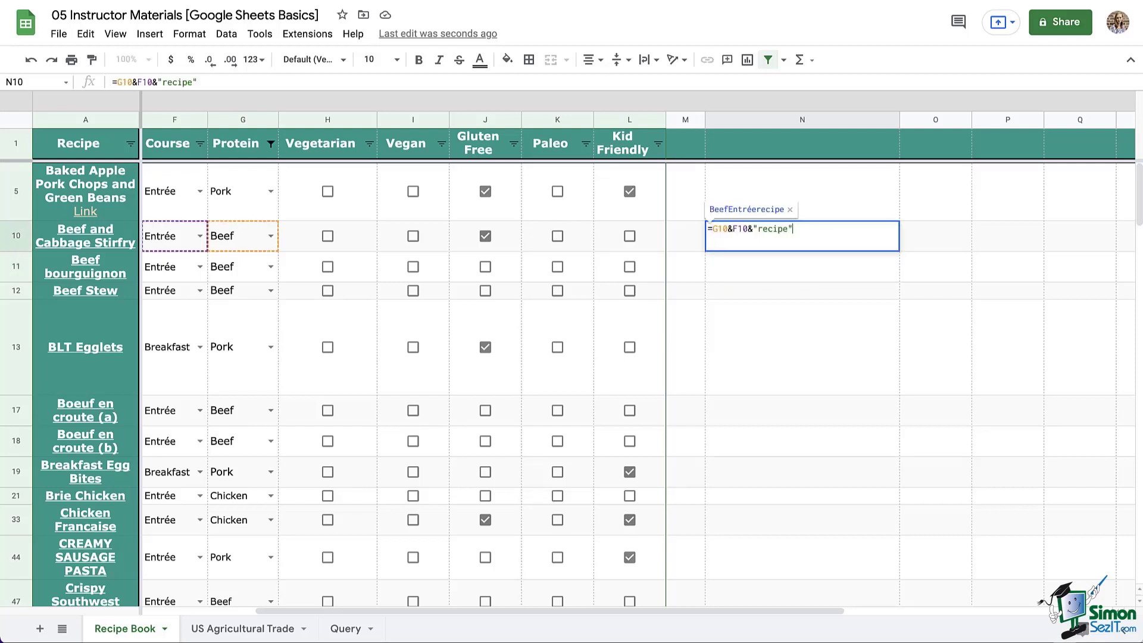
{"action": "key", "text": "BackSpace"}
{"action": "key", "text": "BackSpace"}
{"action": "key", "text": "BackSpace"}
{"action": "key", "text": "BackSpace"}
{"action": "key", "text": "BackSpace"}
{"action": "key", "text": "BackSpace"}
{"action": "key", "text": "BackSpace"}
{"action": "key", "text": "BackSpace"}
{"action": "key", "text": "BackSpace"}
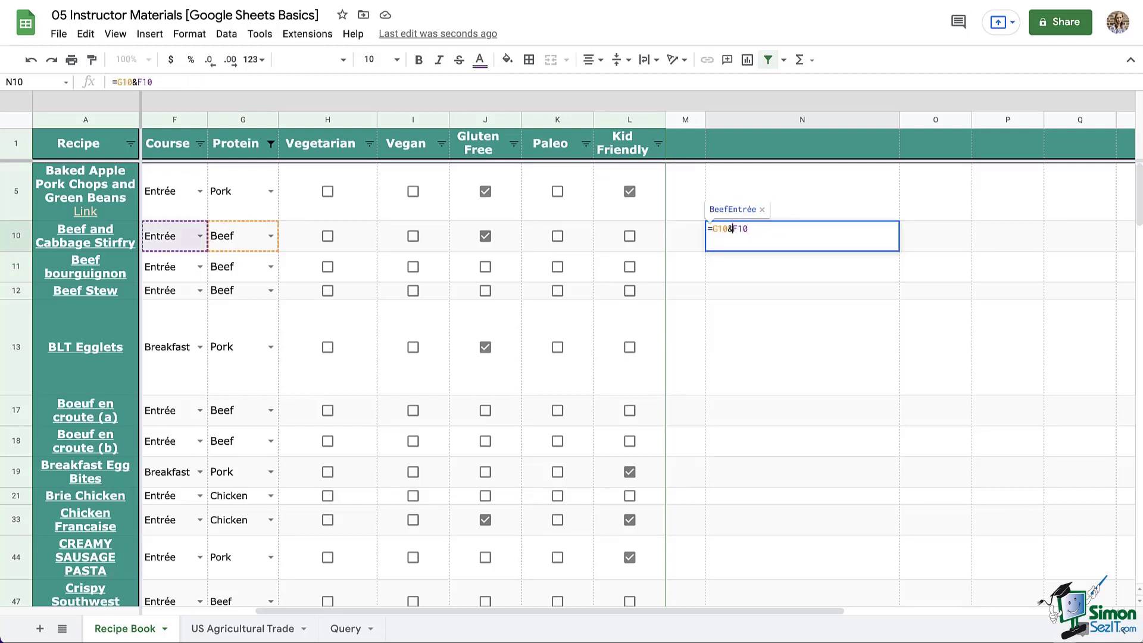
{"action": "key", "text": "Left"}
{"action": "type", "text": "&"}
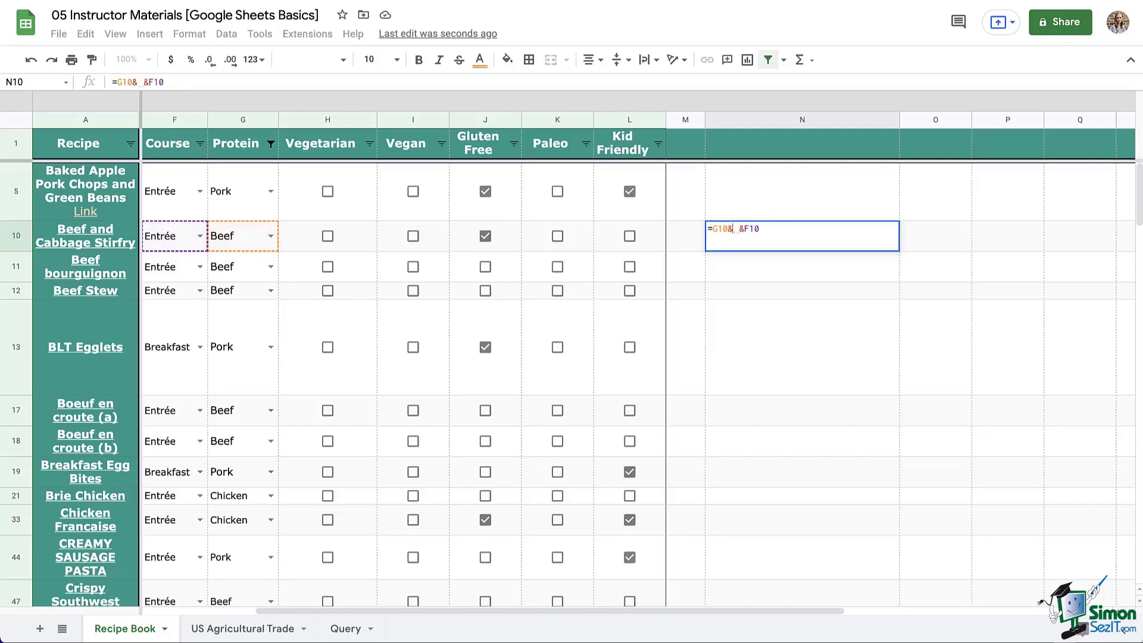
{"action": "key", "text": "BackSpace"}
{"action": "type", "text": "\""}
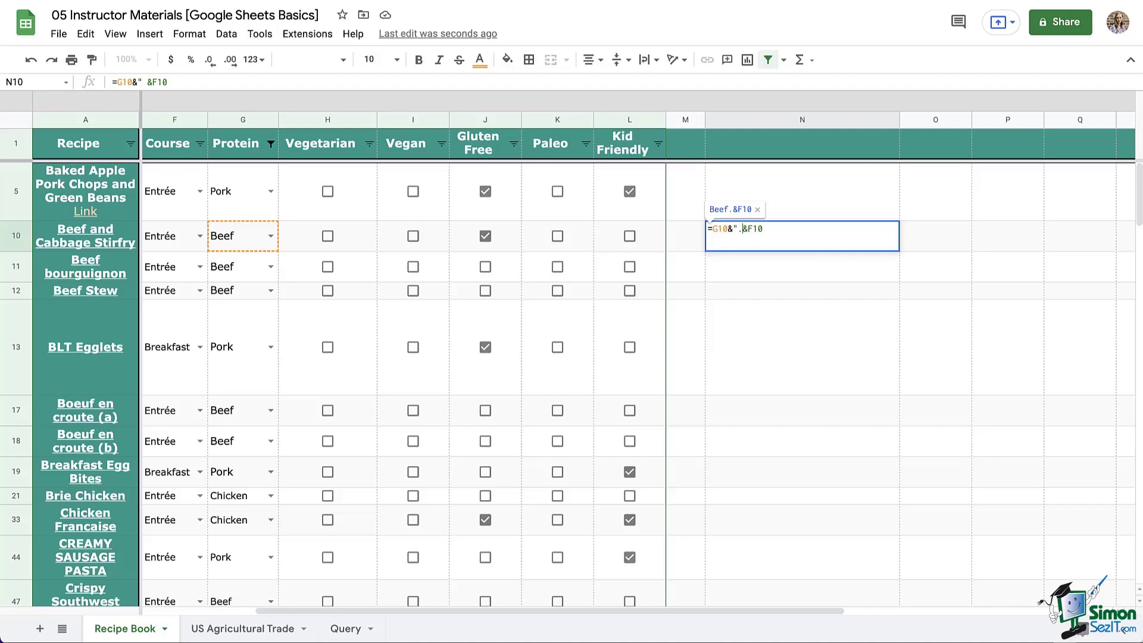
{"action": "type", "text": " \""}
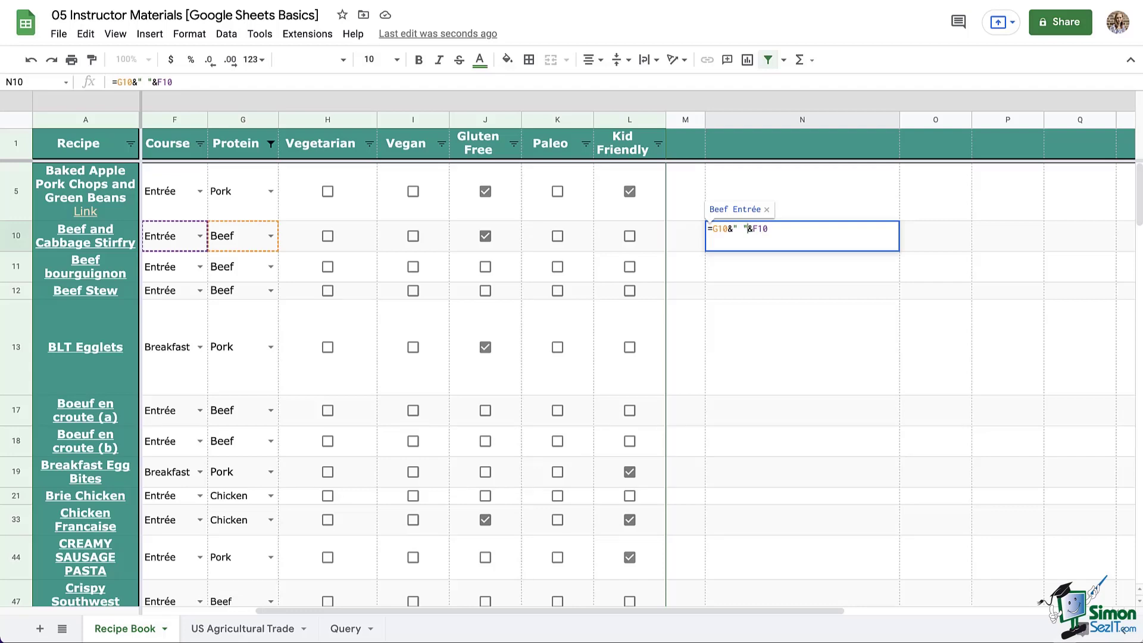
{"action": "key", "text": "Return"}
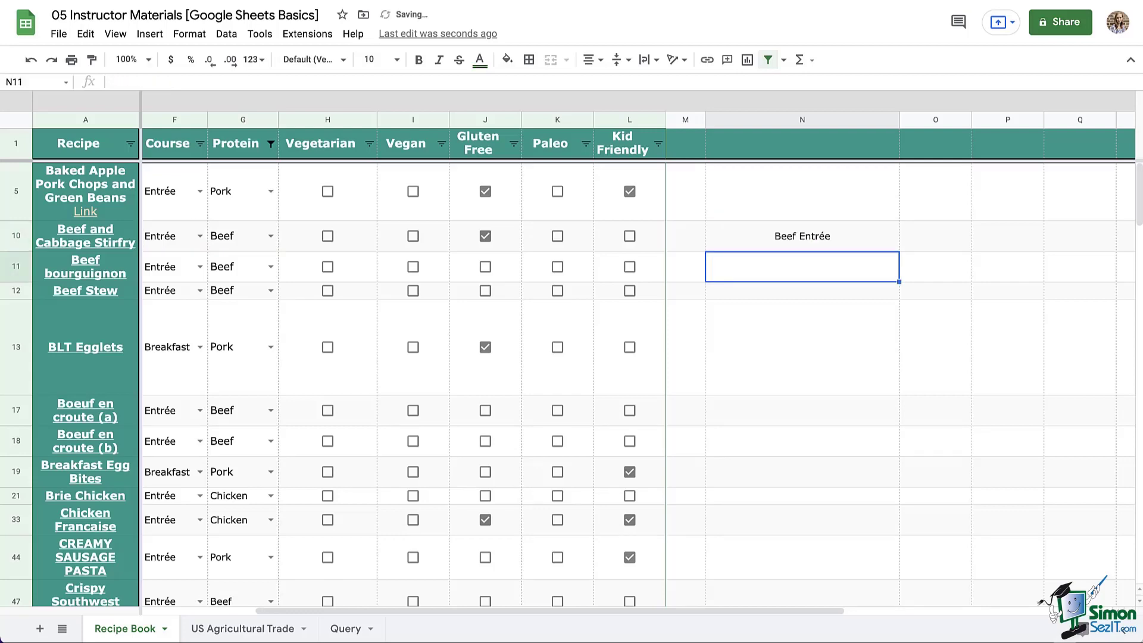
Copy the combined protein and course formula from N10 down through N21 with autofill
{"action": "left_click", "coordinate": [802, 237]}
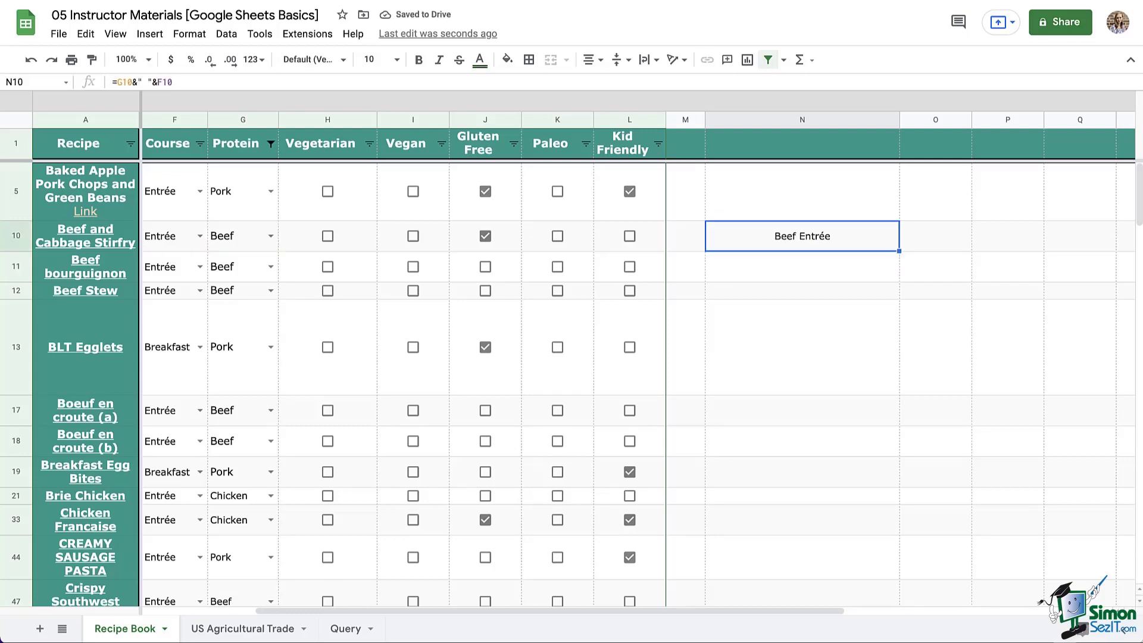
{"action": "left_click_drag", "start_coordinate": [899, 250], "coordinate": [899, 505]}
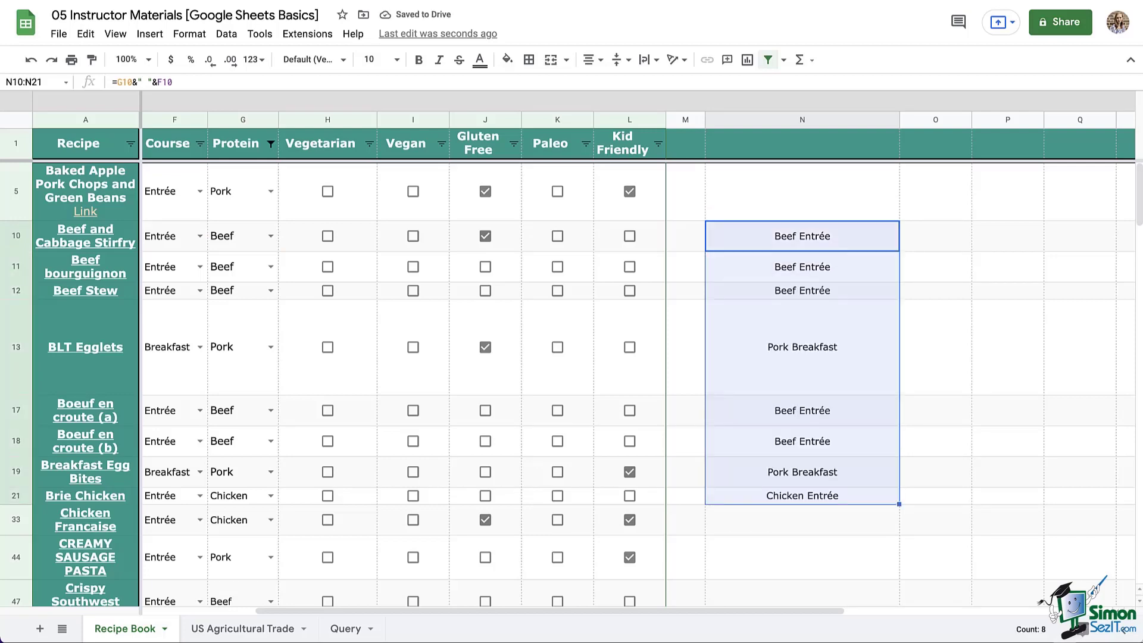
{"action": "left_click", "coordinate": [935, 472]}
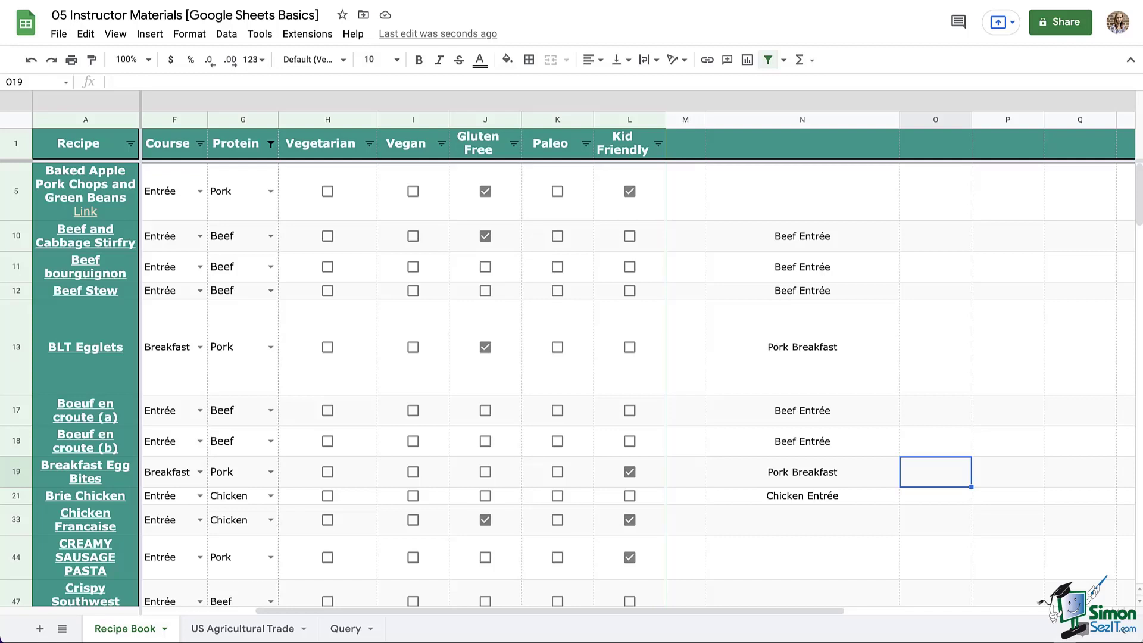
Change the data validation of the Gluten Free checkboxes in J5:J33 so the custom checked value is GF
{"action": "left_click_drag", "start_coordinate": [485, 191], "coordinate": [485, 519]}
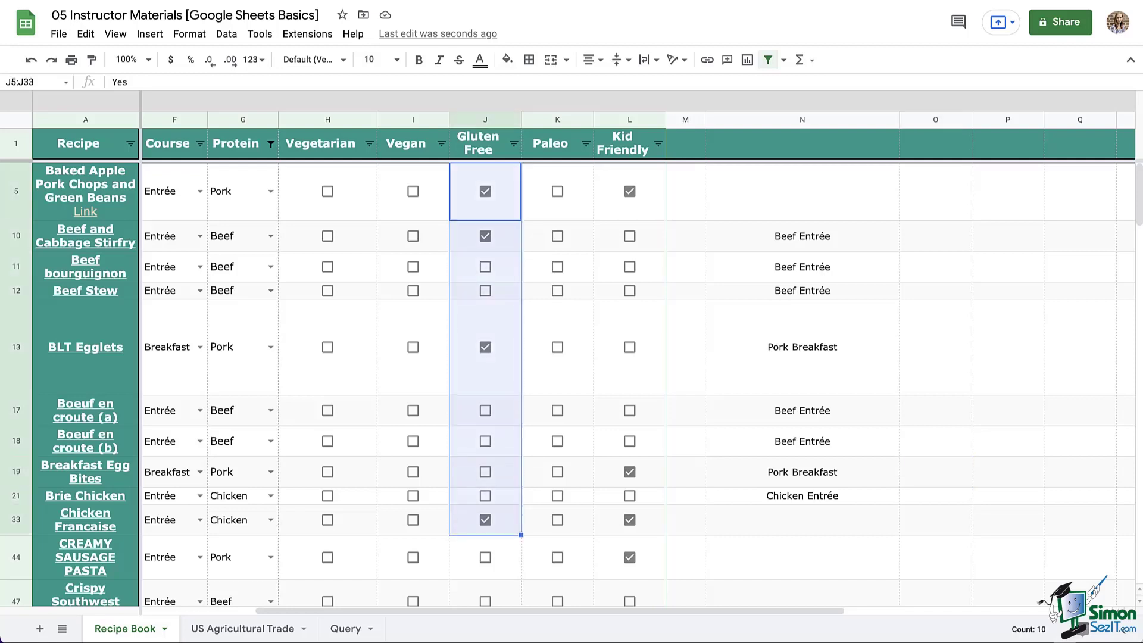
{"action": "right_click", "coordinate": [516, 240]}
{"action": "mouse_move", "coordinate": [596, 626]}
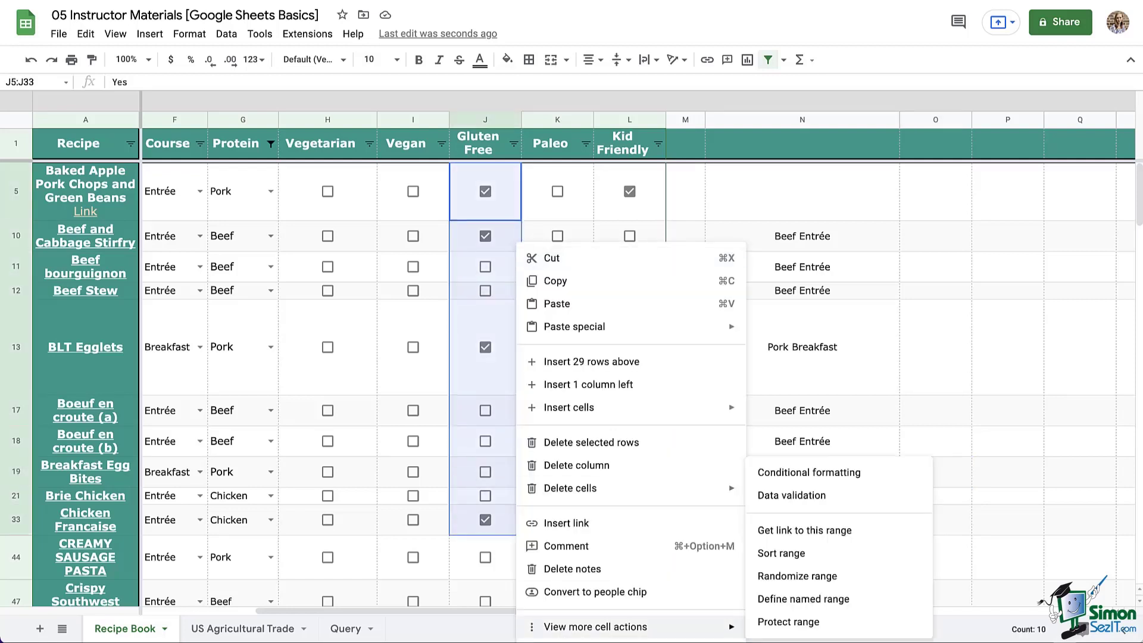
{"action": "left_click", "coordinate": [791, 496]}
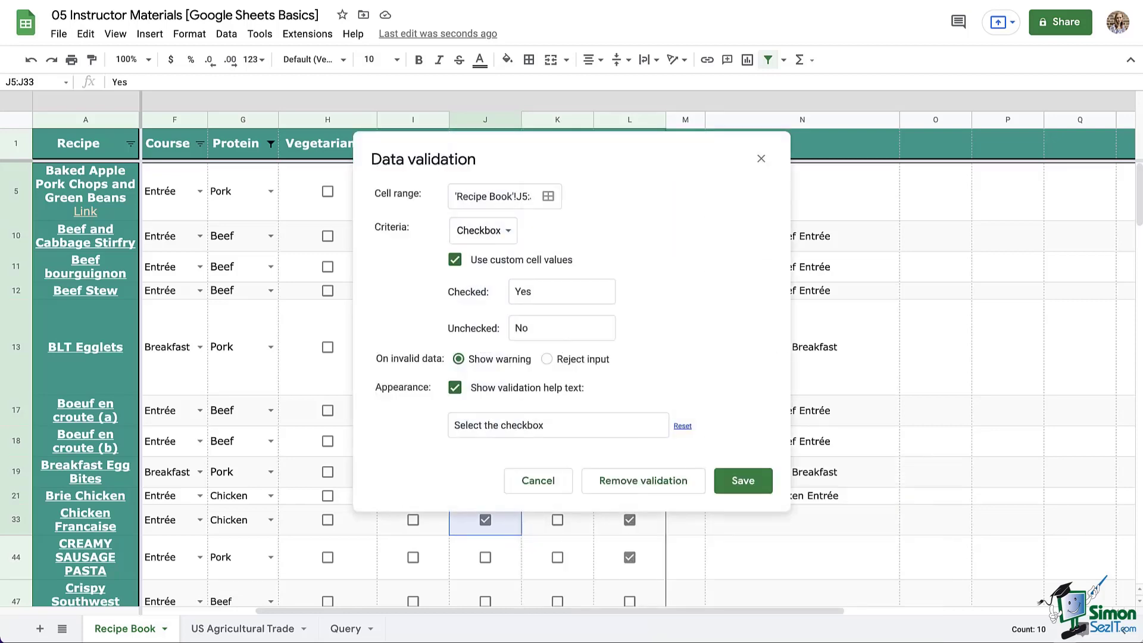
{"action": "left_click", "coordinate": [553, 292]}
{"action": "key", "text": "BackSpace"}
{"action": "key", "text": "BackSpace"}
{"action": "key", "text": "BackSpace"}
{"action": "type", "text": "GF"}
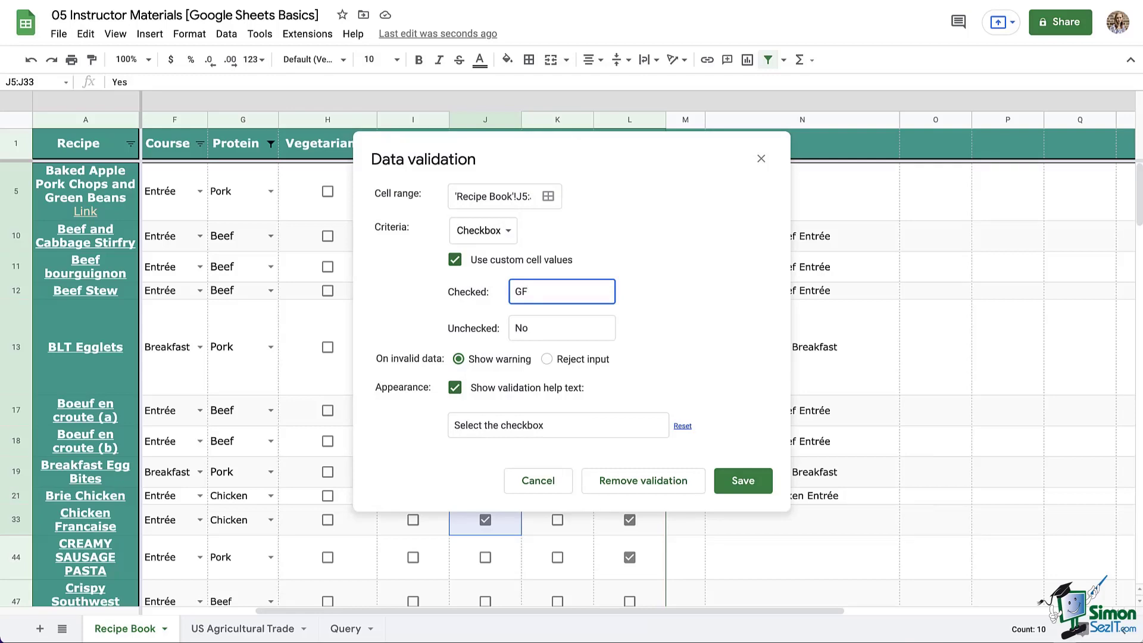
{"action": "left_click", "coordinate": [743, 481]}
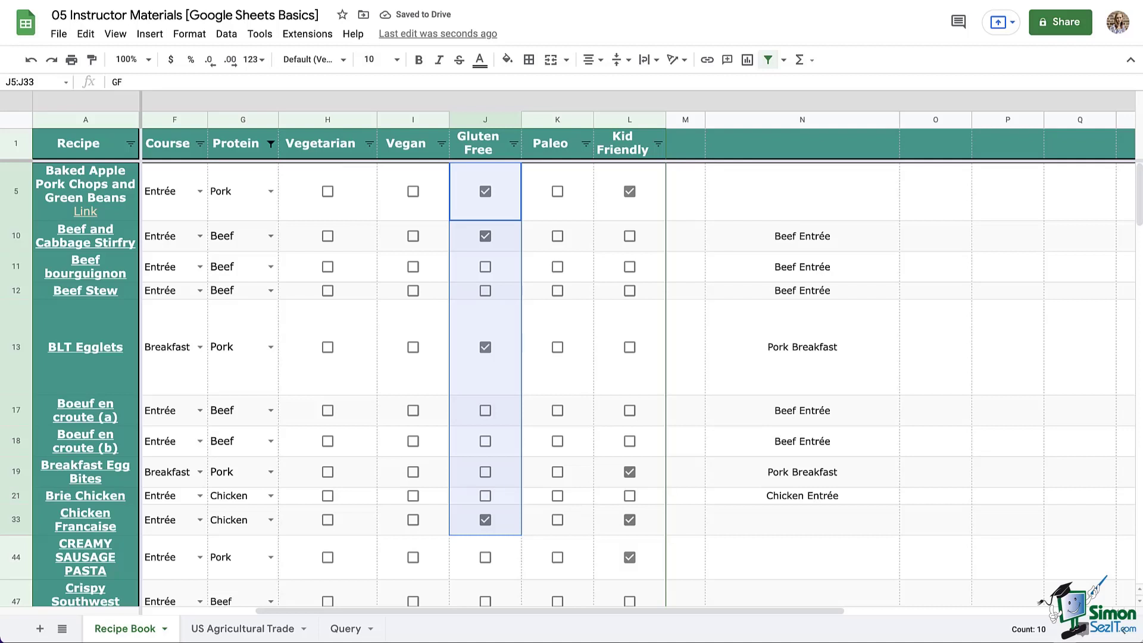
Prepend the Gluten Free value and a space to the N10 formula so it reads =J10&" "&G10&" "&F10
{"action": "left_click", "coordinate": [802, 236]}
{"action": "double_click", "coordinate": [802, 236]}
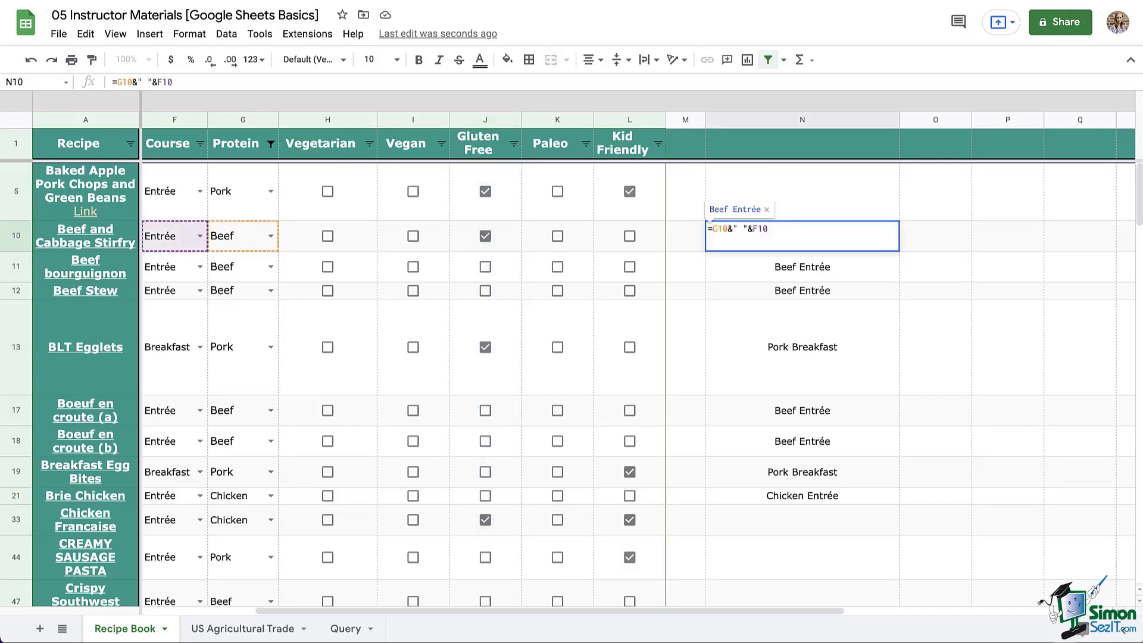
{"action": "left_click", "coordinate": [713, 229]}
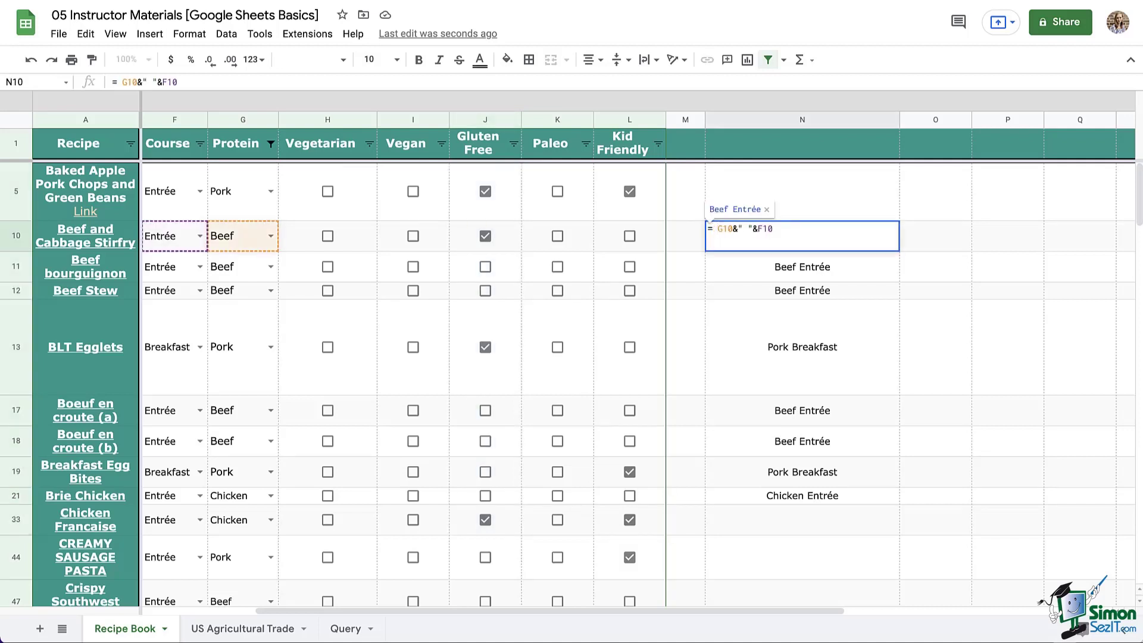
{"action": "left_click", "coordinate": [485, 236]}
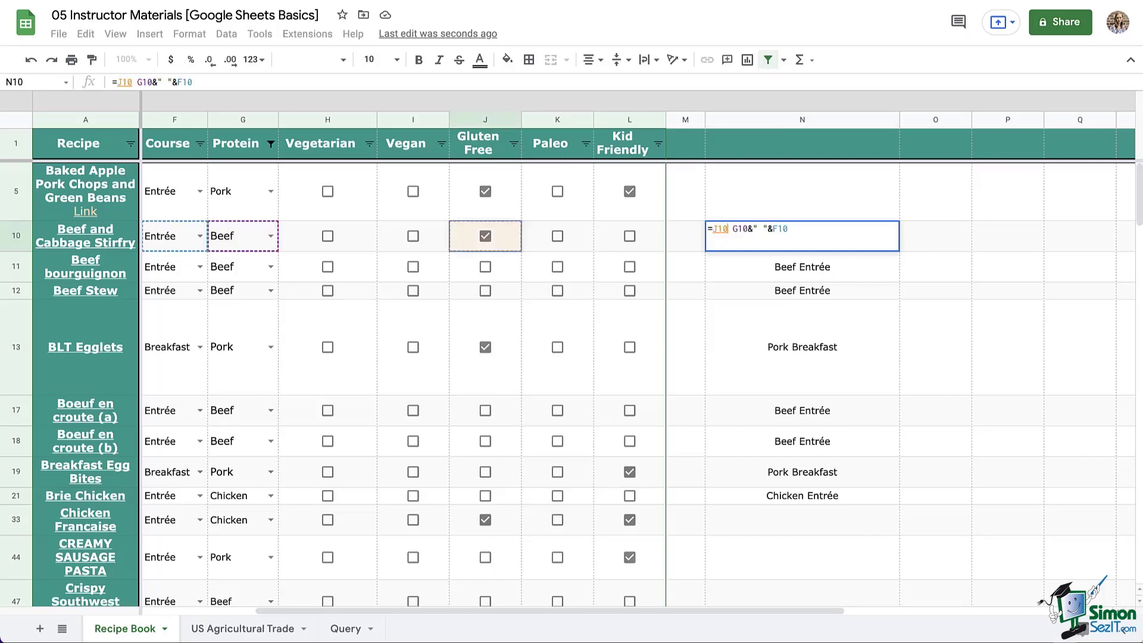
{"action": "type", "text": "&\" "}
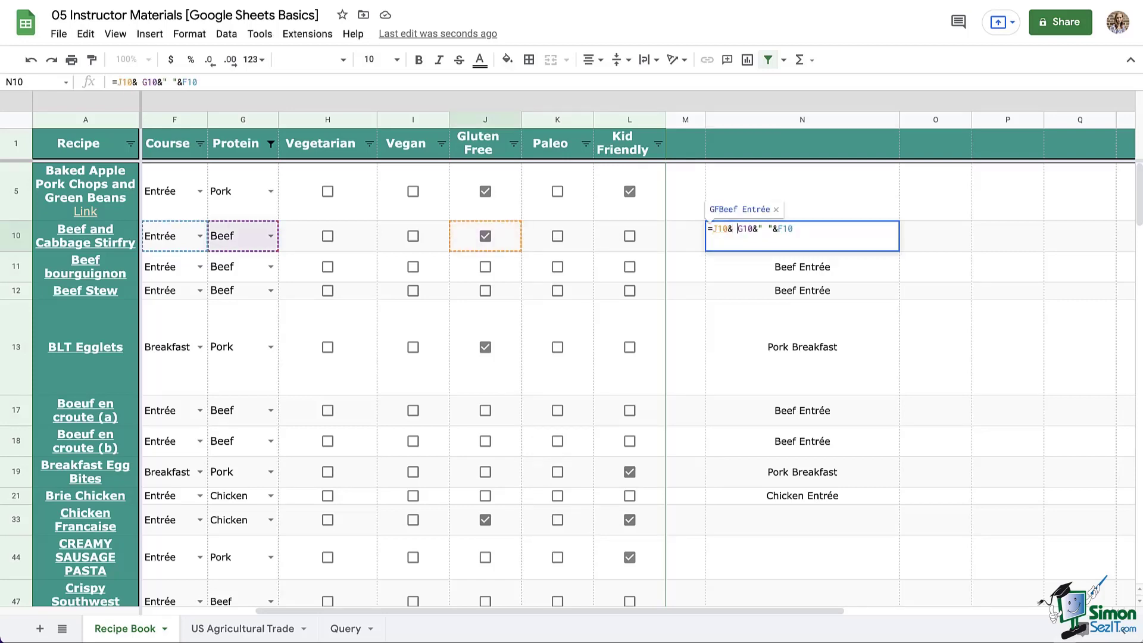
{"action": "type", "text": "&"}
{"action": "key", "text": "Left"}
{"action": "key", "text": "BackSpace"}
{"action": "type", "text": "\" "}
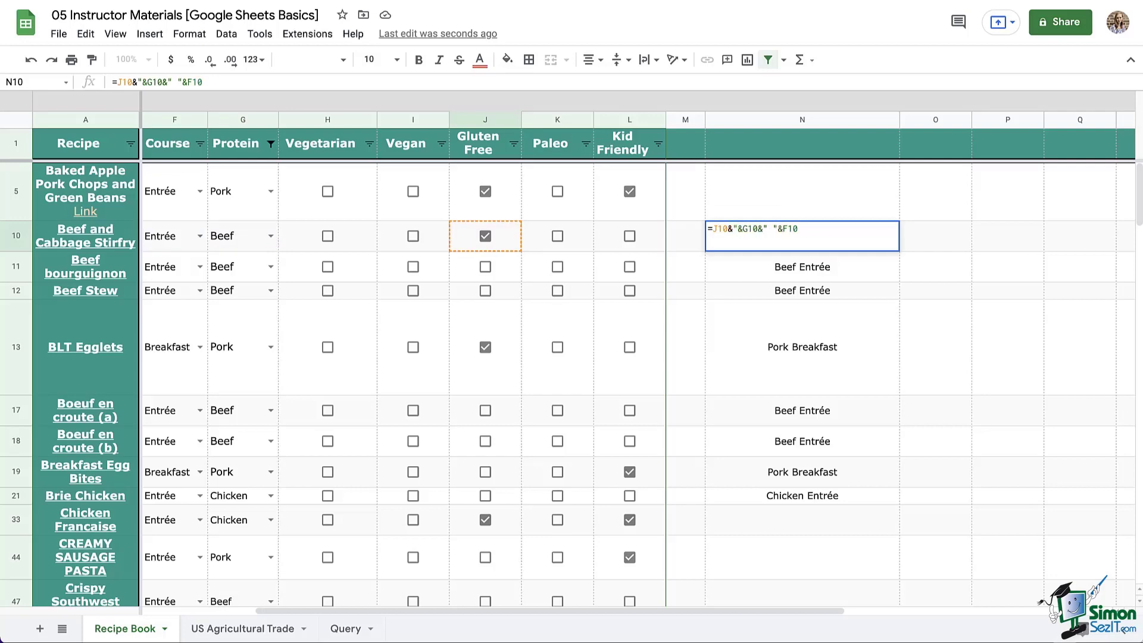
{"action": "type", "text": "\""}
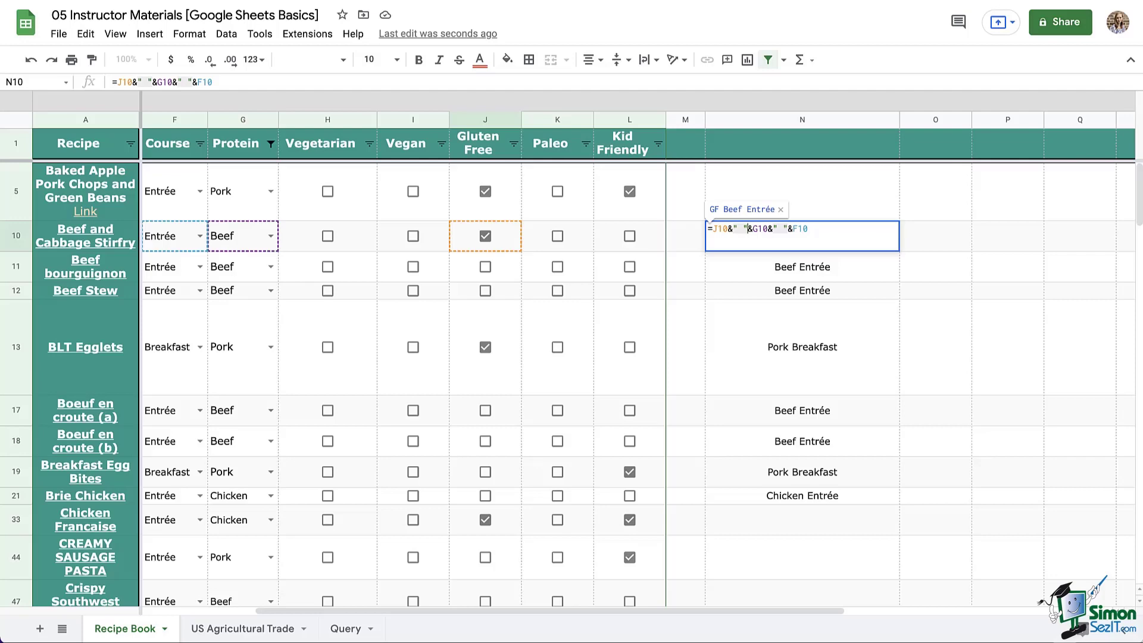
{"action": "key", "text": "Return"}
{"action": "key", "text": "Up"}
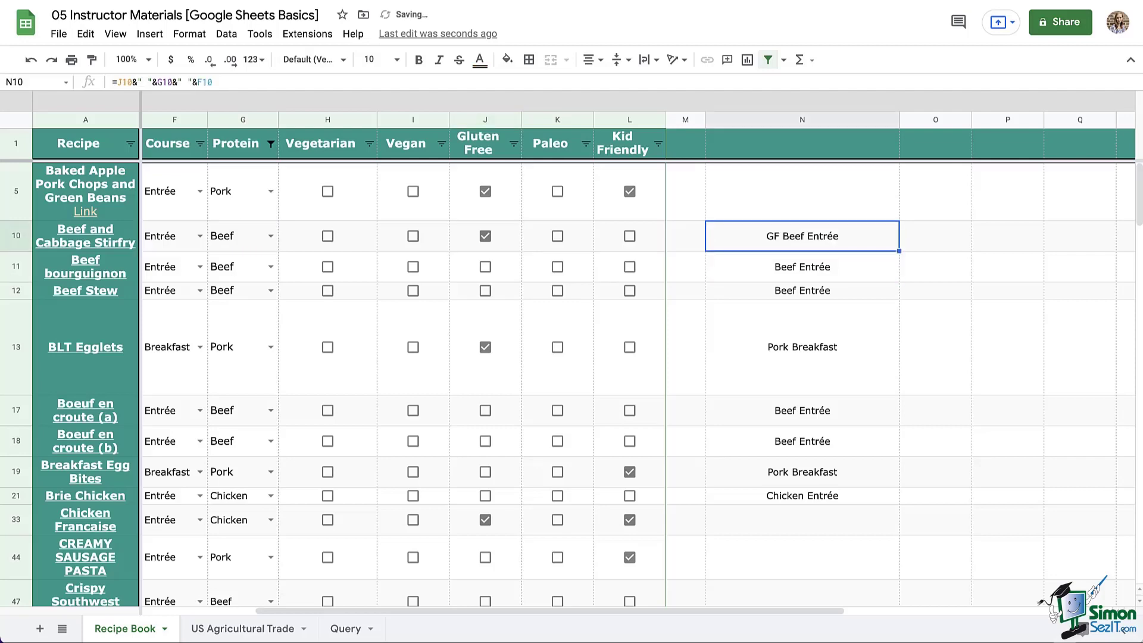